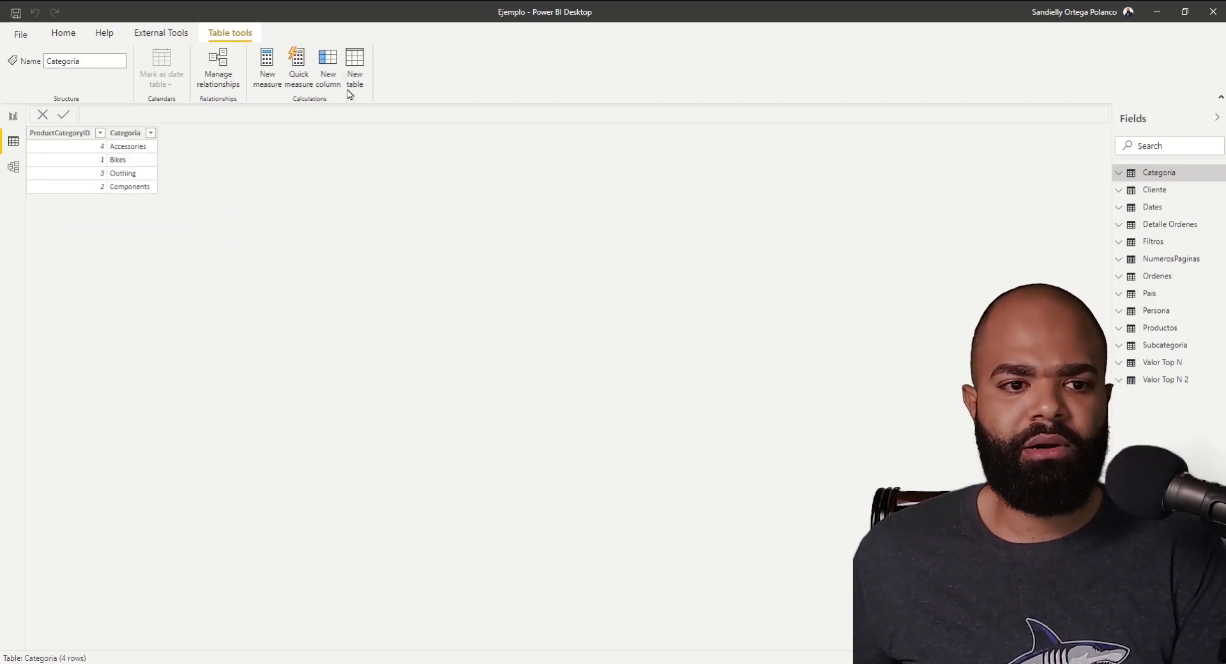
Create a new calculated table named Ejemplo and begin its formula with the ADDCOLUMNS function on a separate line
{"action": "left_click", "coordinate": [356, 66]}
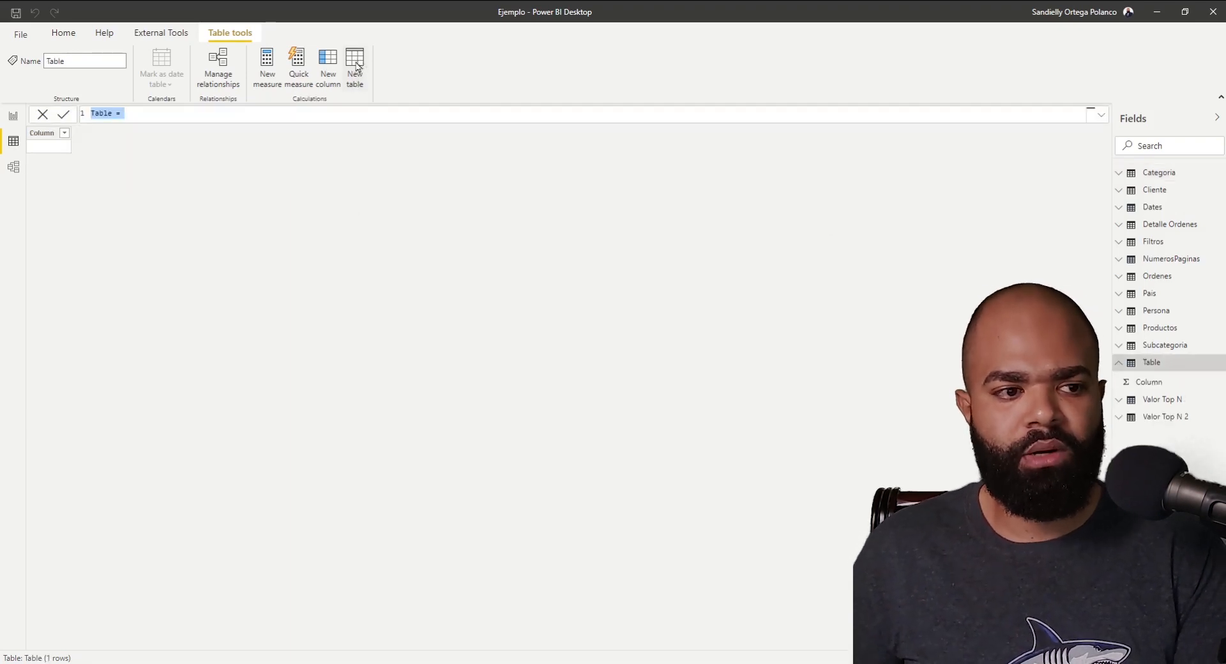
{"action": "type", "text": "Eje"}
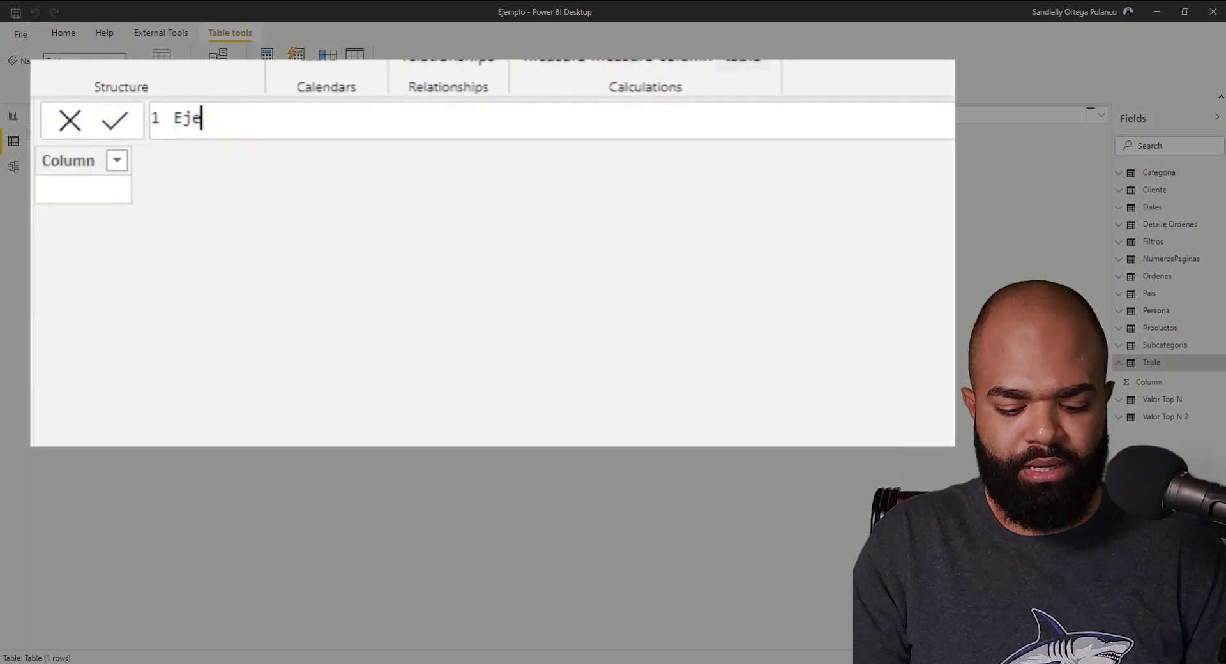
{"action": "type", "text": "mplo ="}
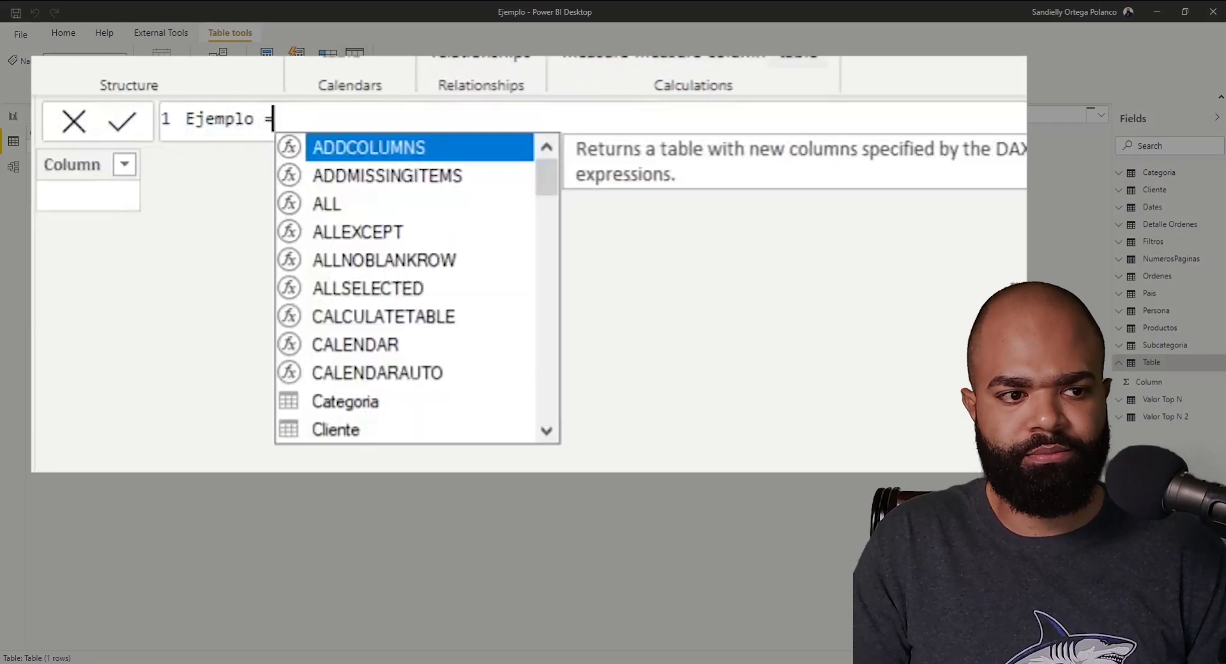
{"action": "key", "text": "shift+Return"}
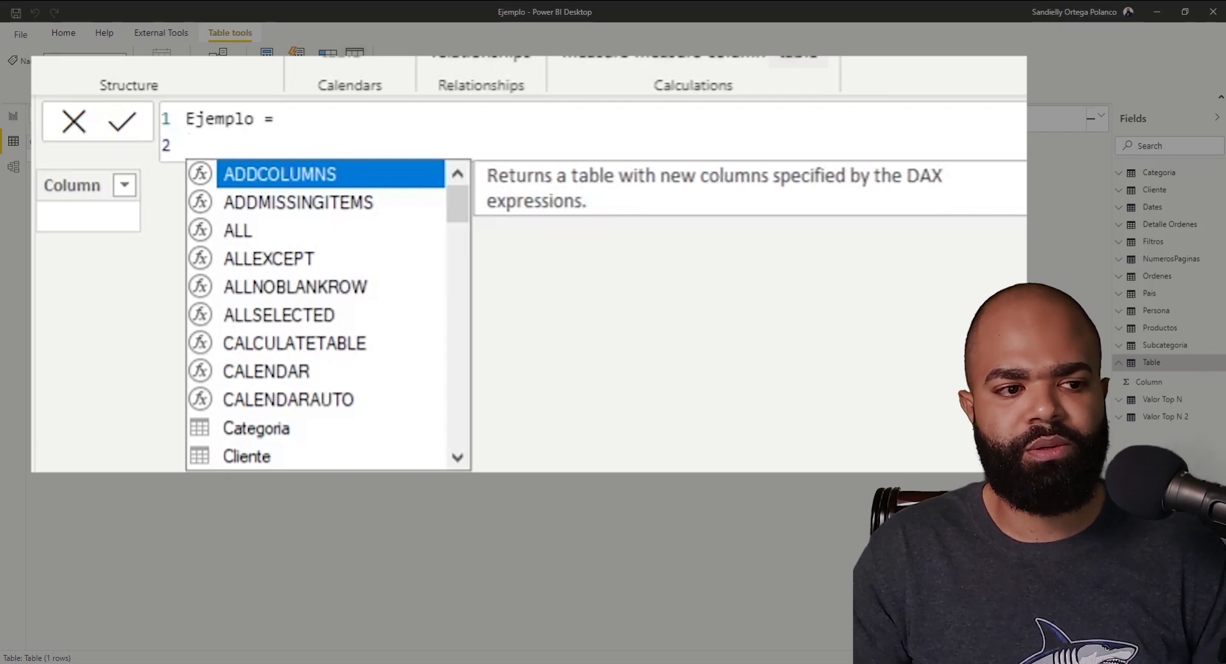
{"action": "key", "text": "Tab"}
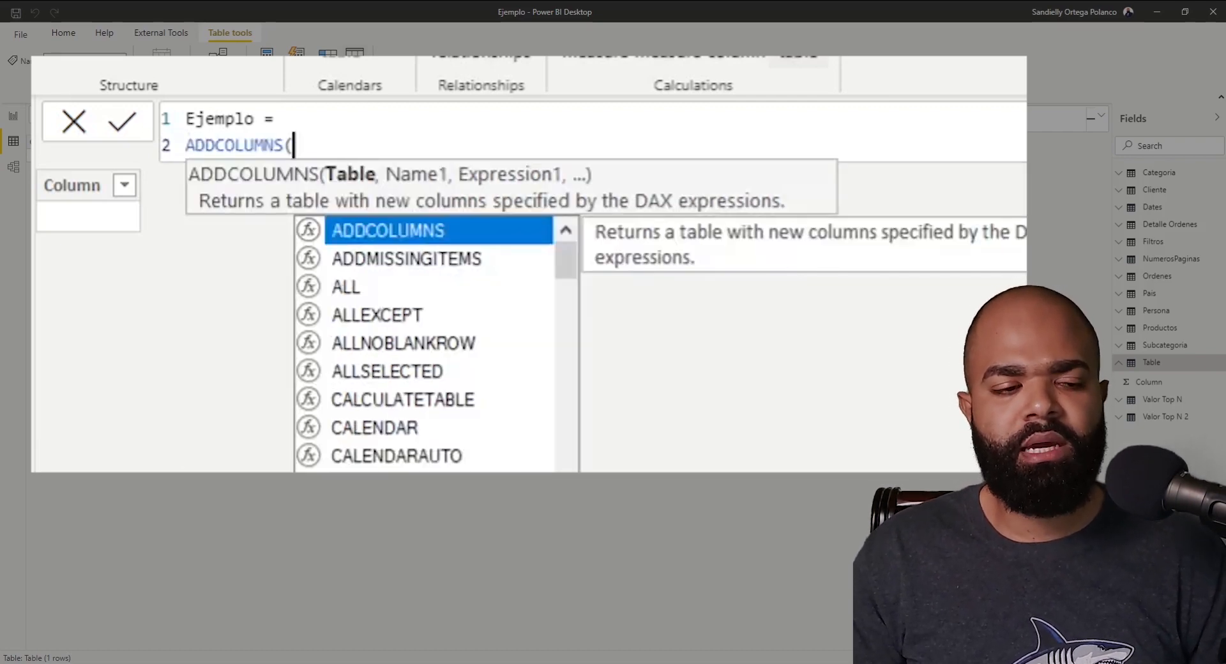
{"action": "key", "text": "Left"}
{"action": "key", "text": "Right"}
{"action": "key", "text": "Return"}
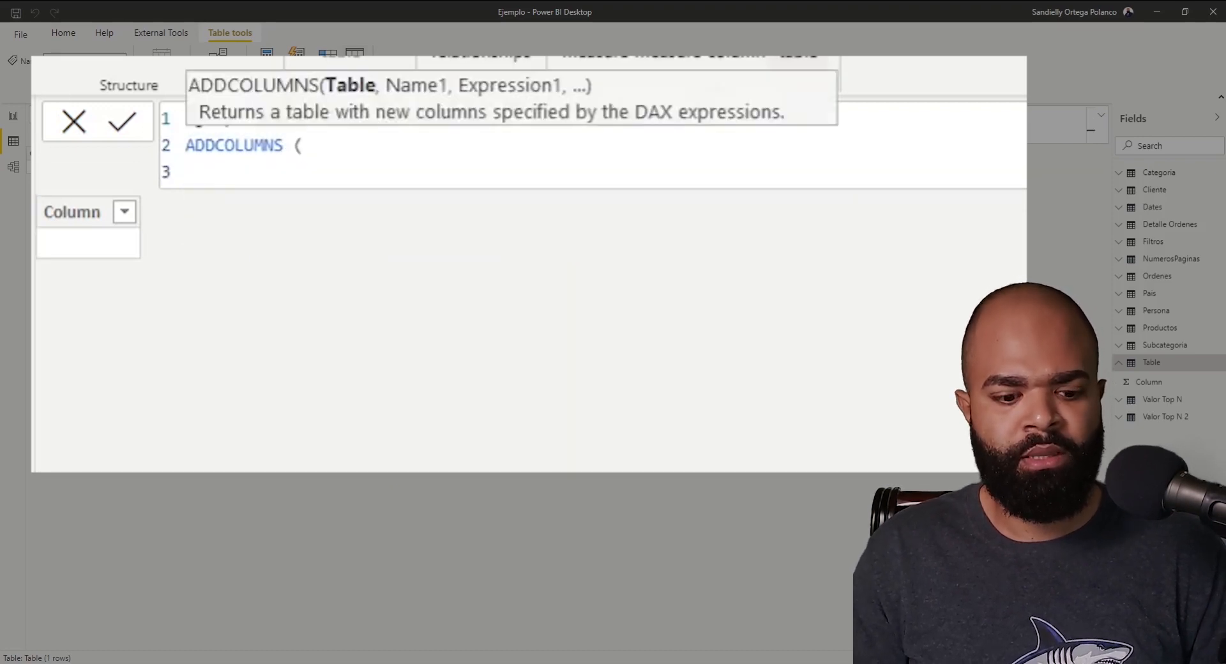
Use Categoria as the ADDCOLUMNS base table and name the first added column "SubCategoria"
{"action": "type", "text": "cate"}
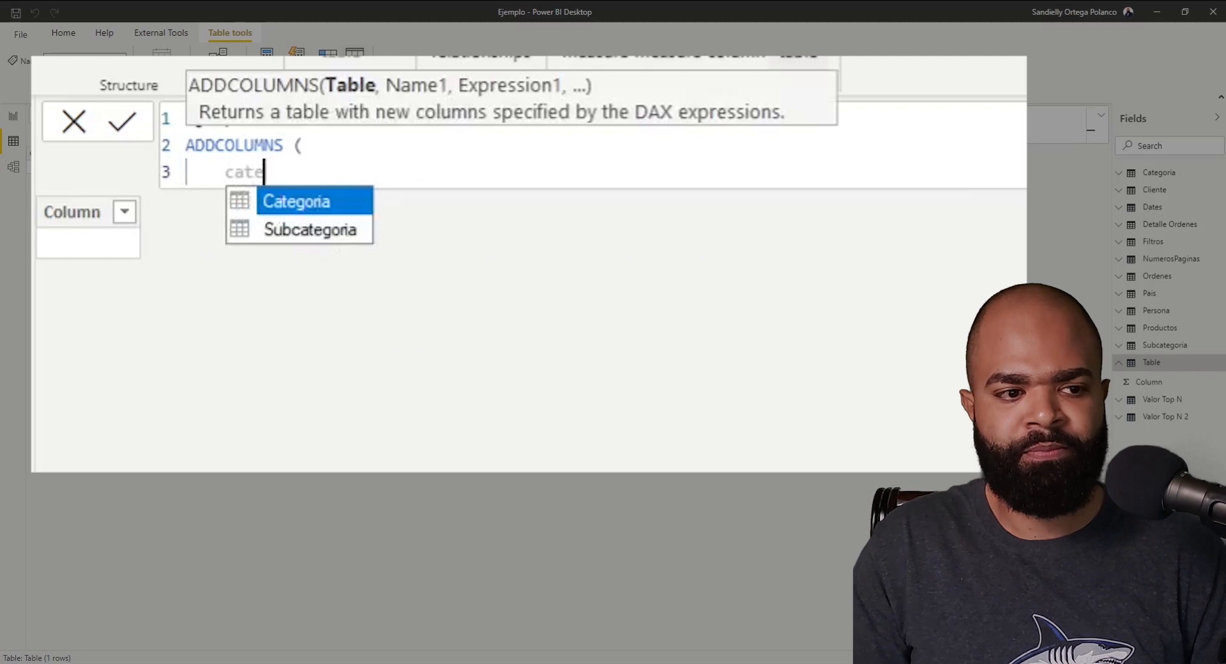
{"action": "key", "text": "Tab"}
{"action": "type", "text": ","}
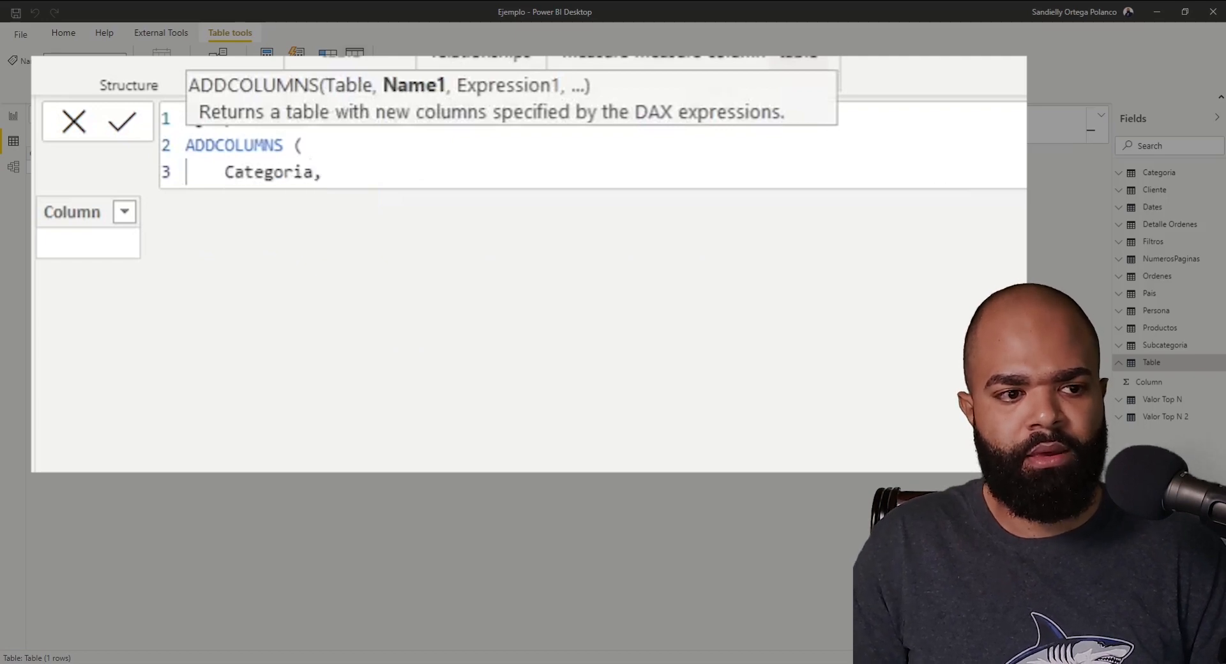
{"action": "key", "text": "Return"}
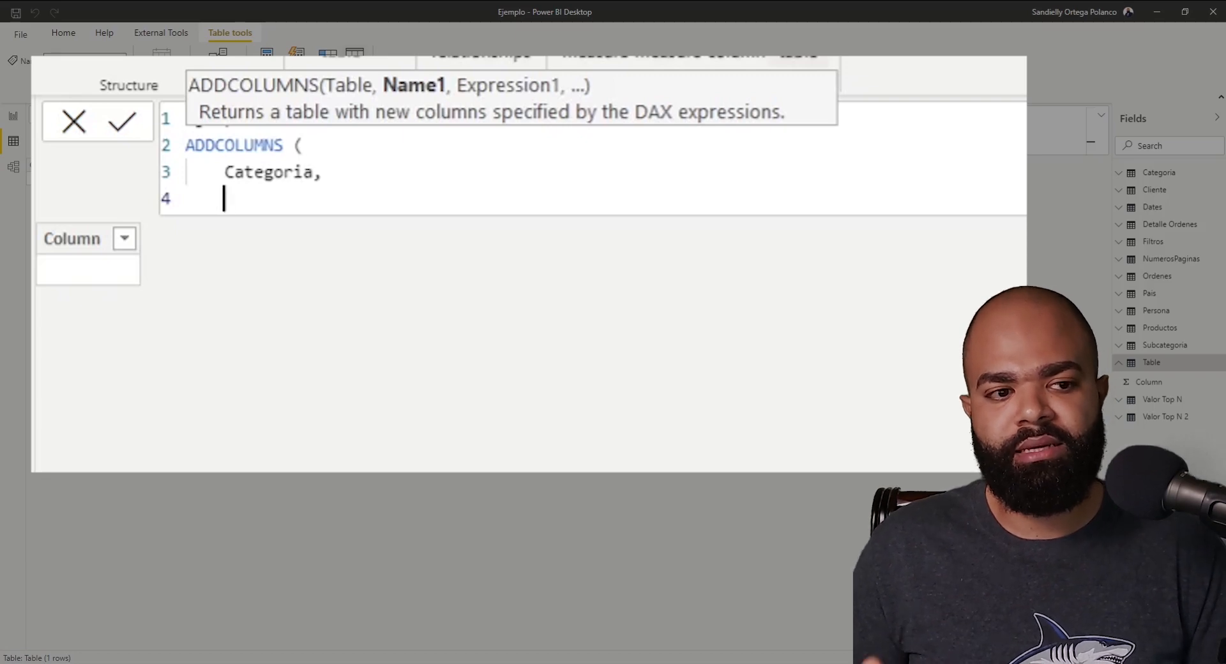
{"action": "type", "text": "\"\""}
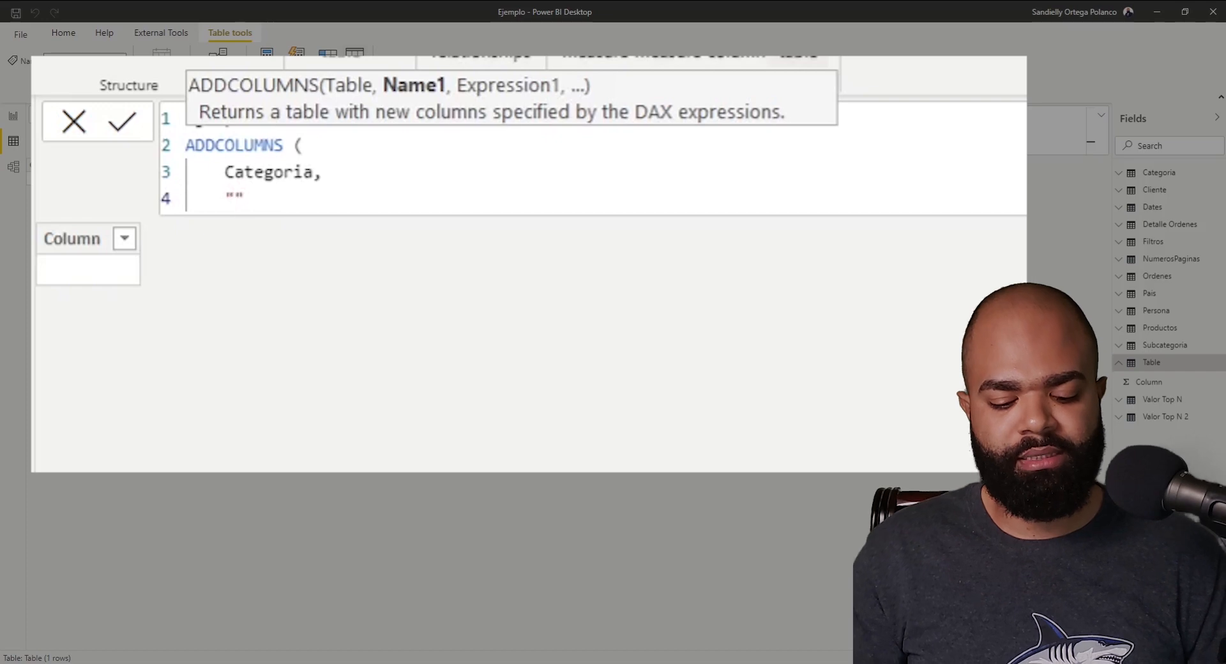
{"action": "type", "text": "Sub"}
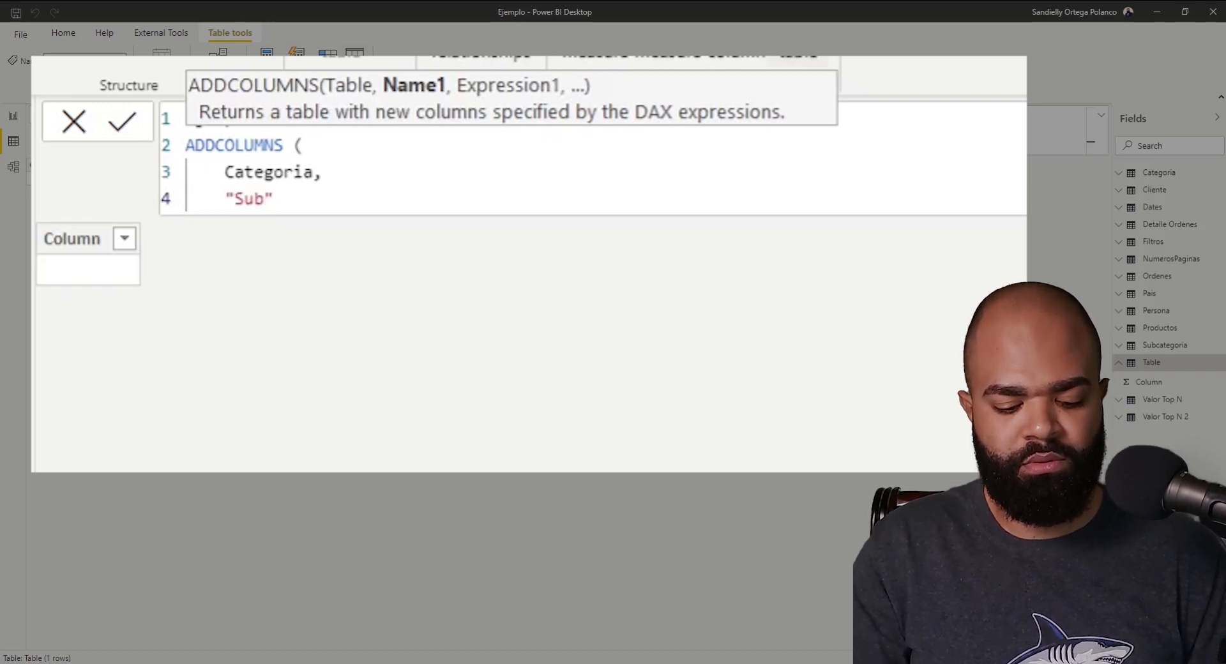
{"action": "type", "text": "Cate"}
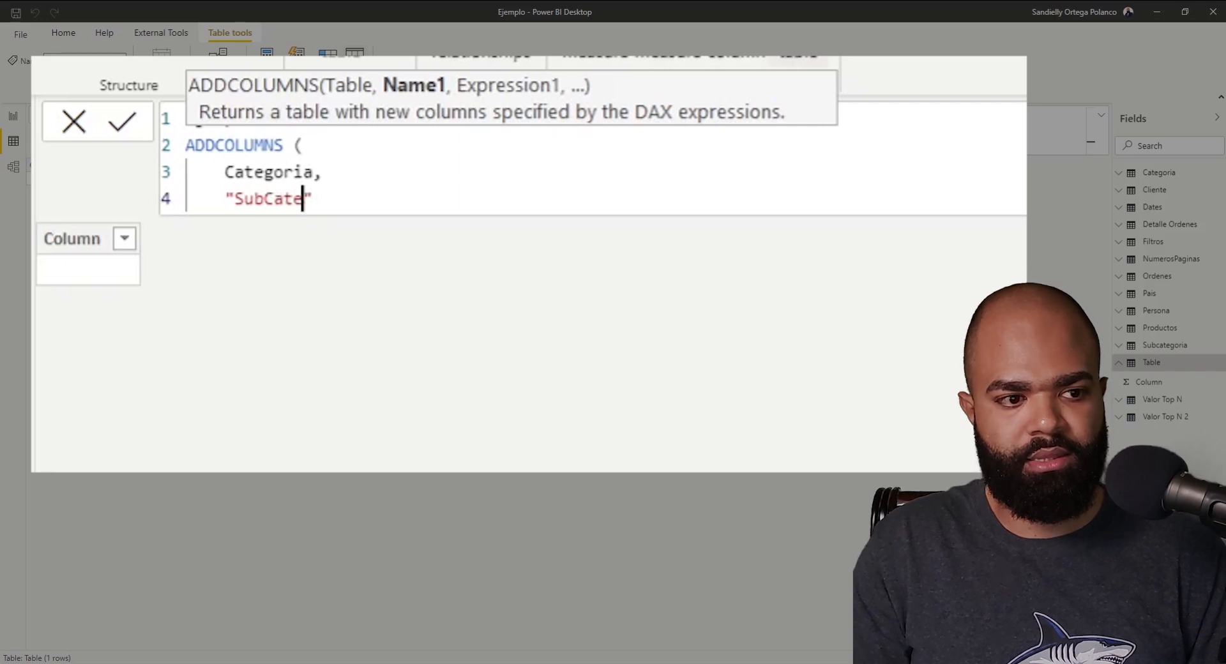
{"action": "type", "text": "goria\""}
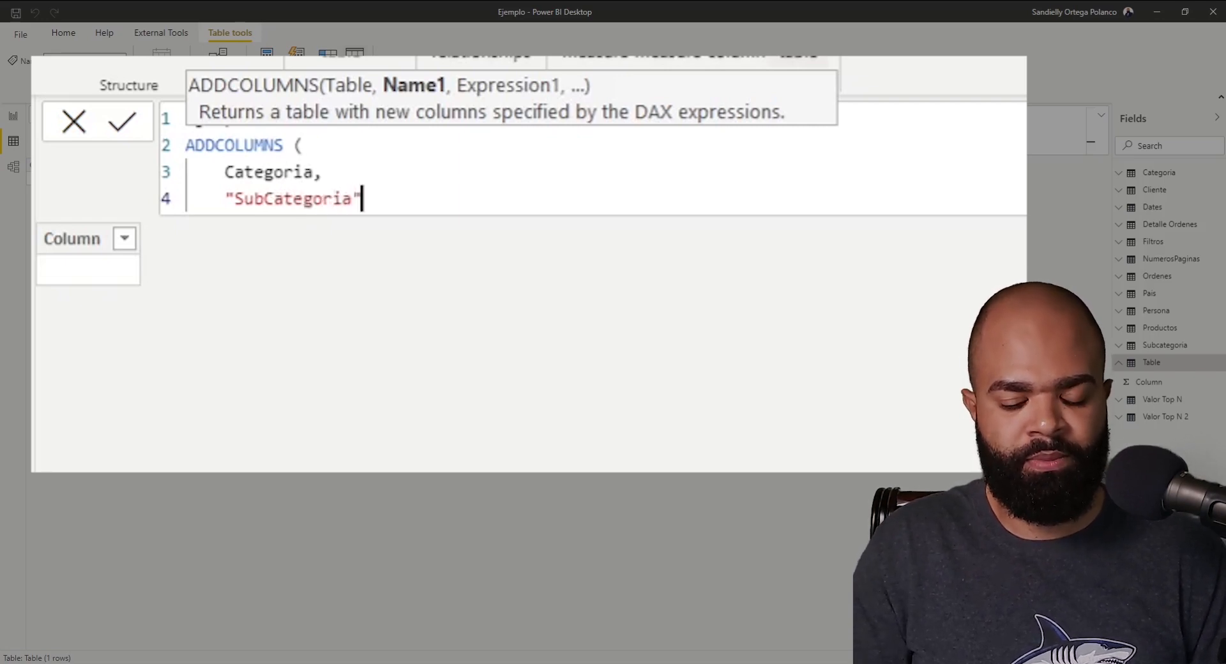
{"action": "type", "text": ","}
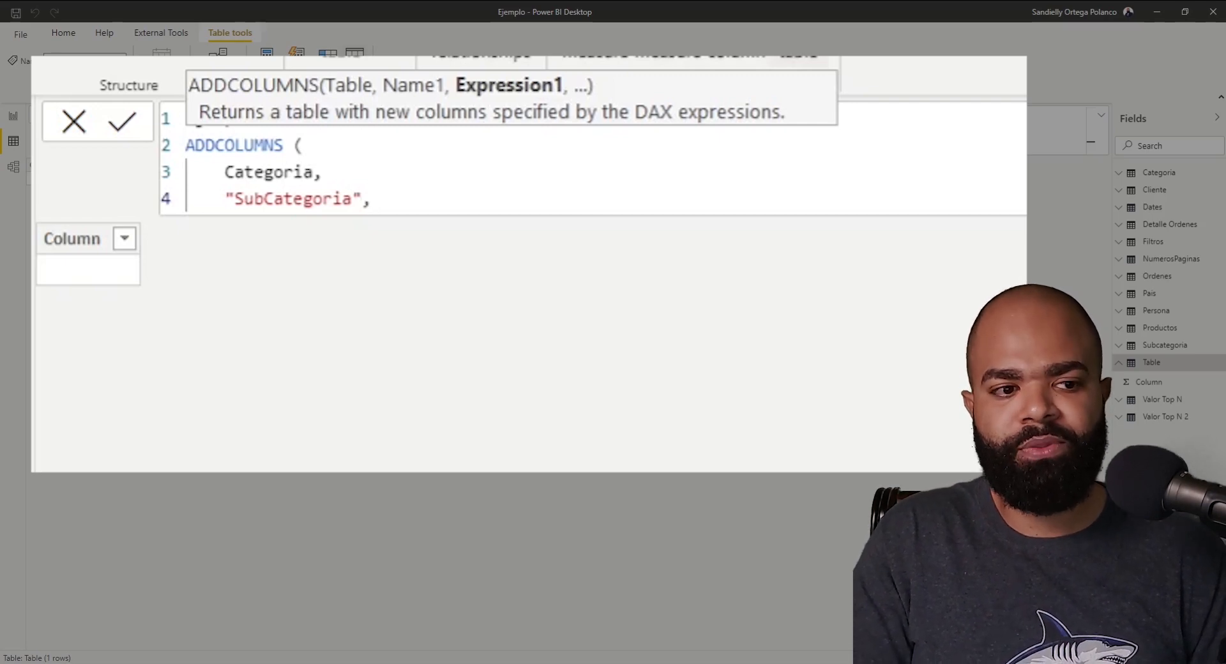
Begin the SubCategoria column's expression with the COUNTROWS function nested inside CALCULATE
{"action": "type", "text": "cal"}
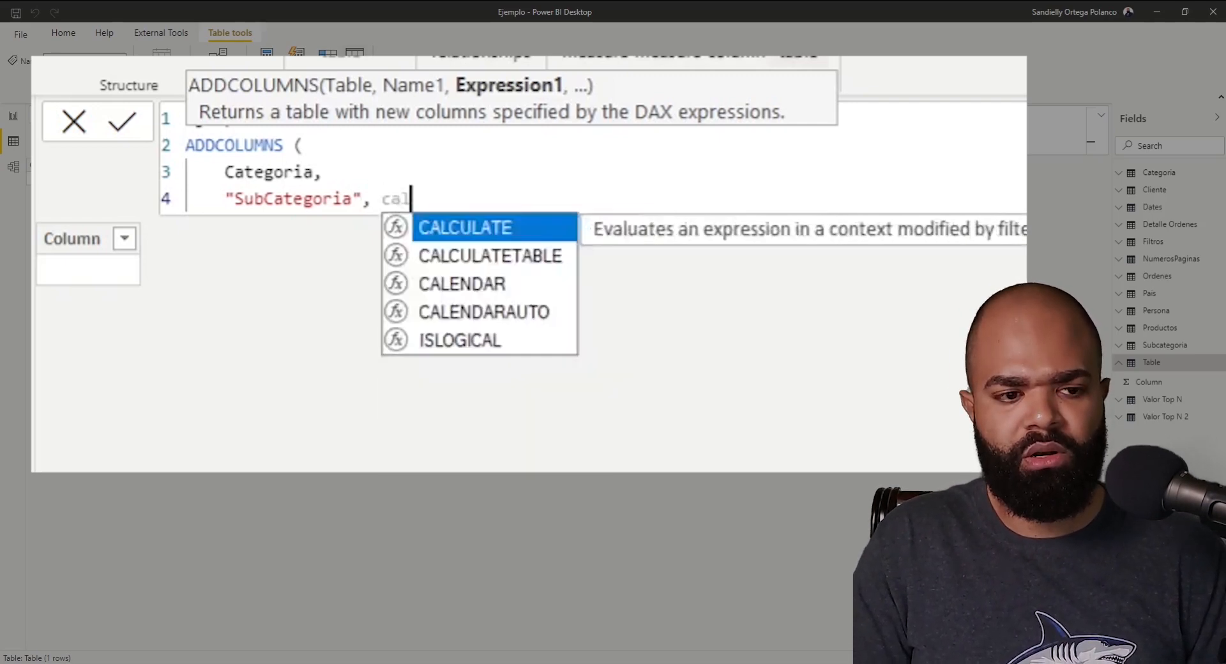
{"action": "key", "text": "Tab"}
{"action": "key", "text": "BackSpace"}
{"action": "type", "text": "("}
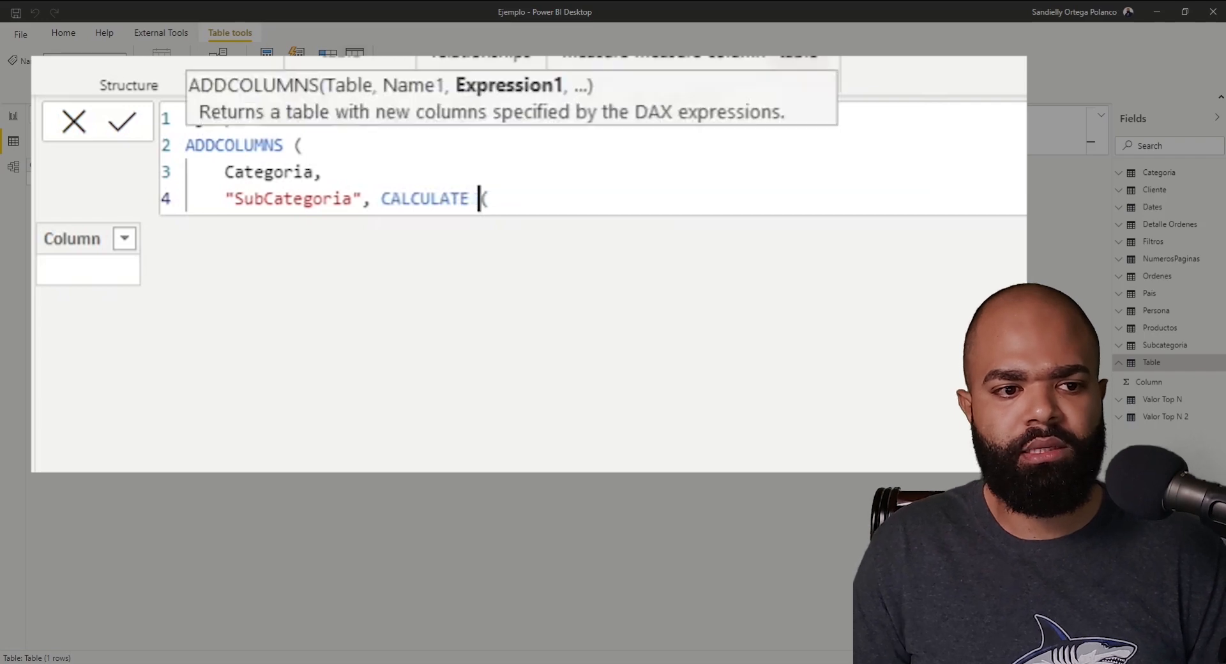
{"action": "type", "text": "co"}
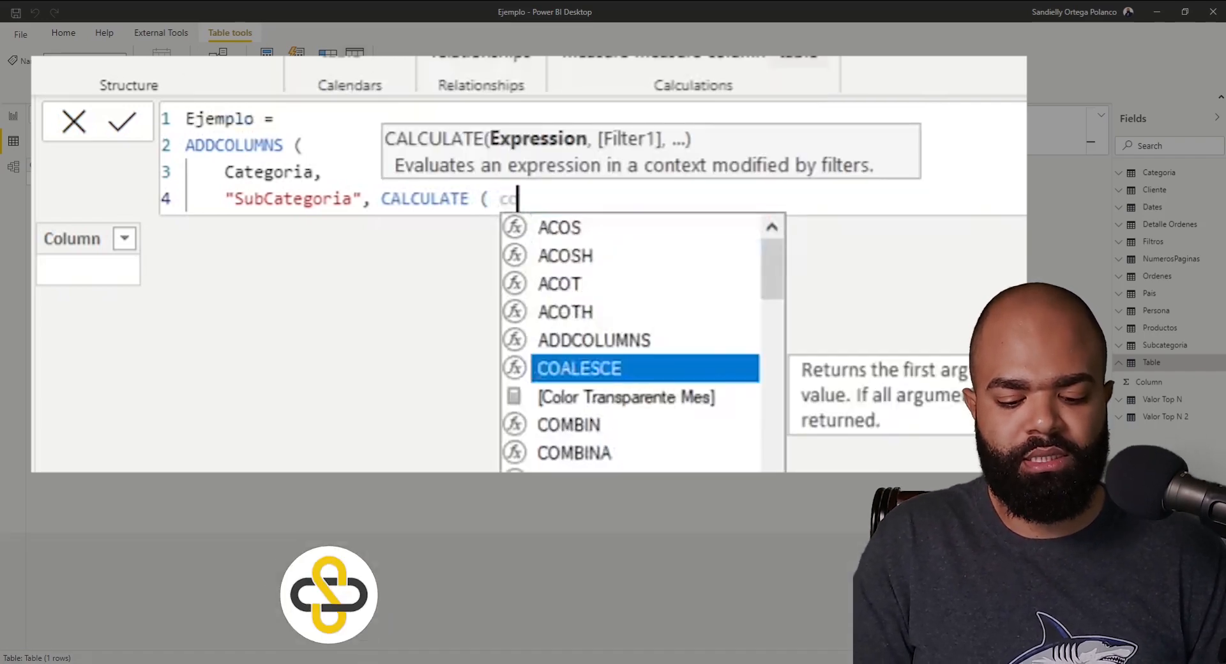
{"action": "type", "text": "untr"}
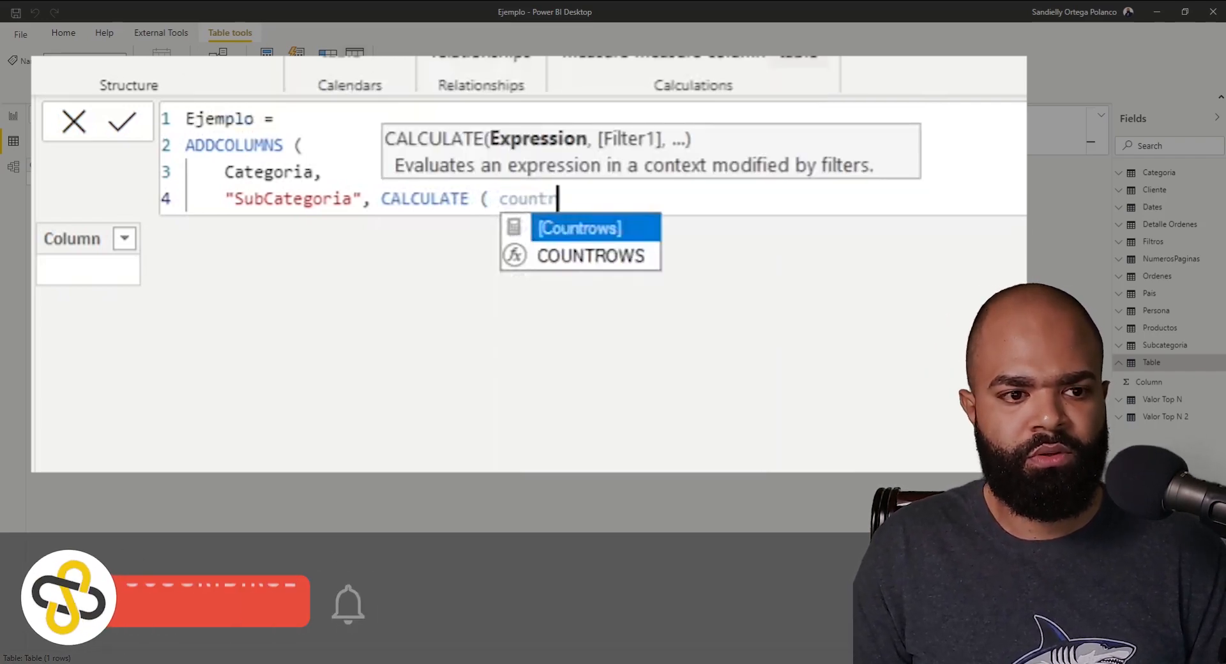
{"action": "key", "text": "Down"}
{"action": "key", "text": "Tab"}
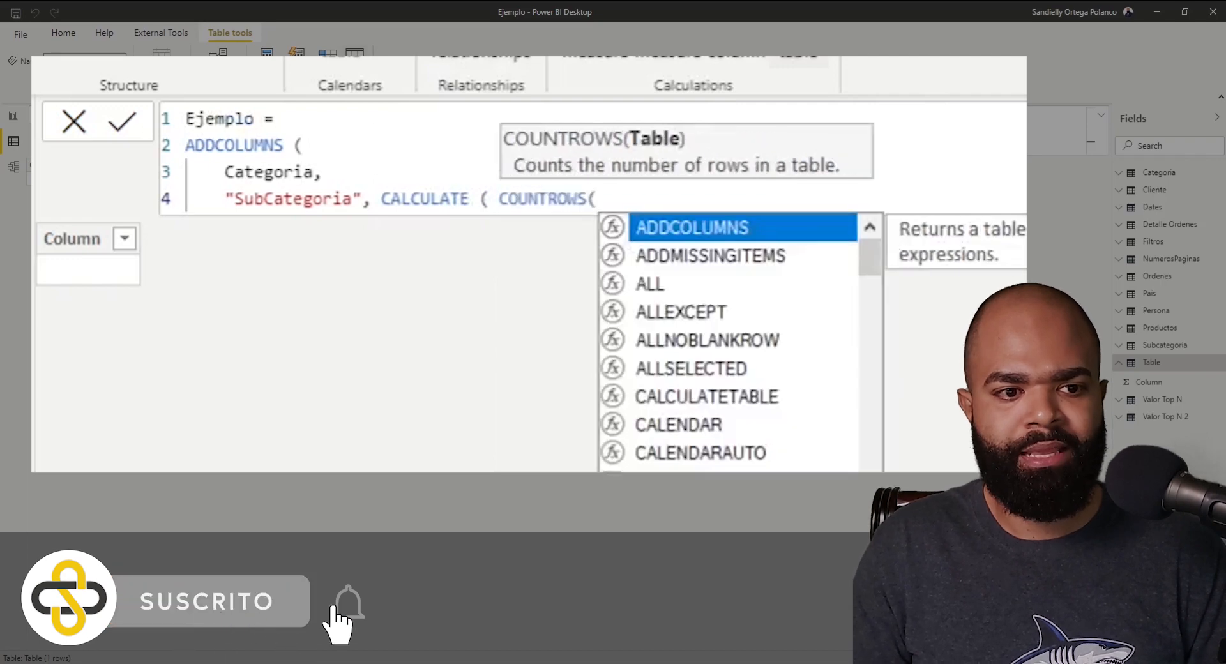
{"action": "key", "text": "BackSpace"}
{"action": "type", "text": "("}
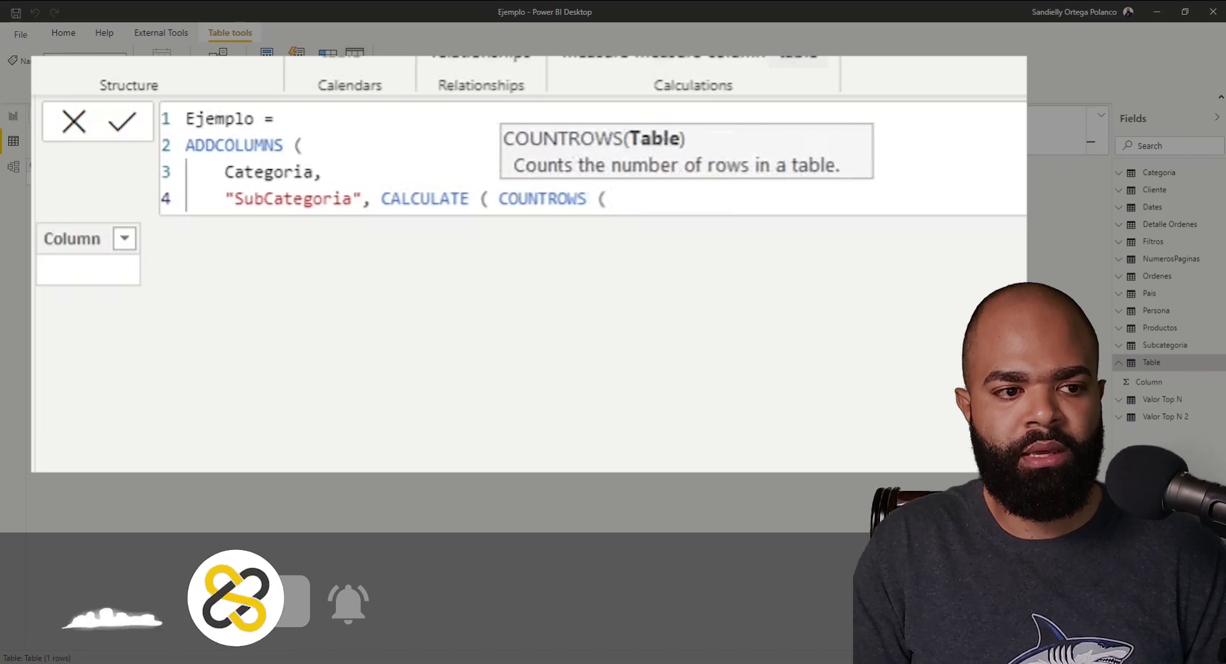
Make COUNTROWS count the Subcategoria table, close all the open parentheses and commit the Ejemplo table formula
{"action": "type", "text": " ta"}
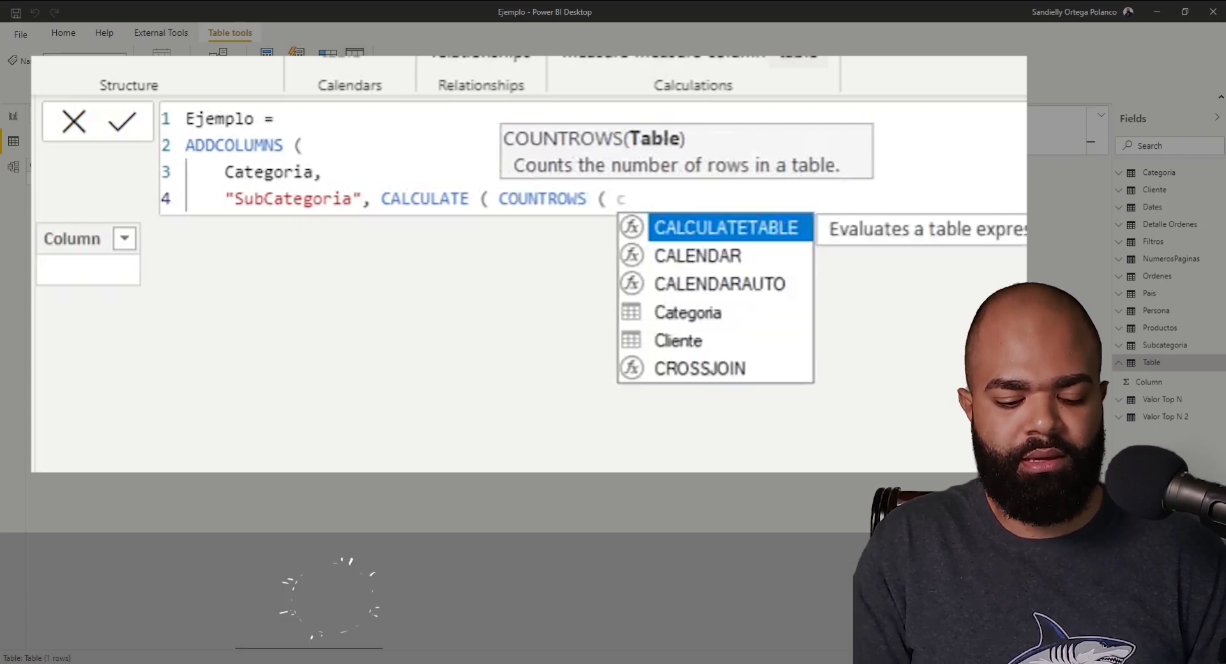
{"action": "key", "text": "BackSpace"}
{"action": "key", "text": "BackSpace"}
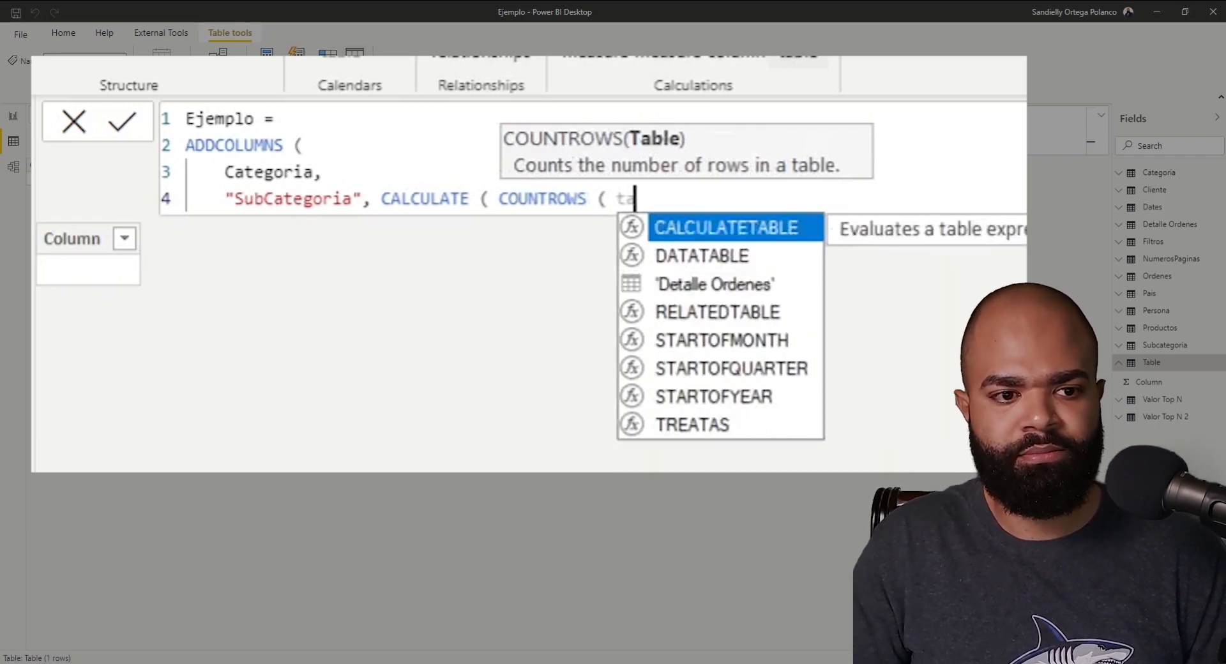
{"action": "type", "text": "sub"}
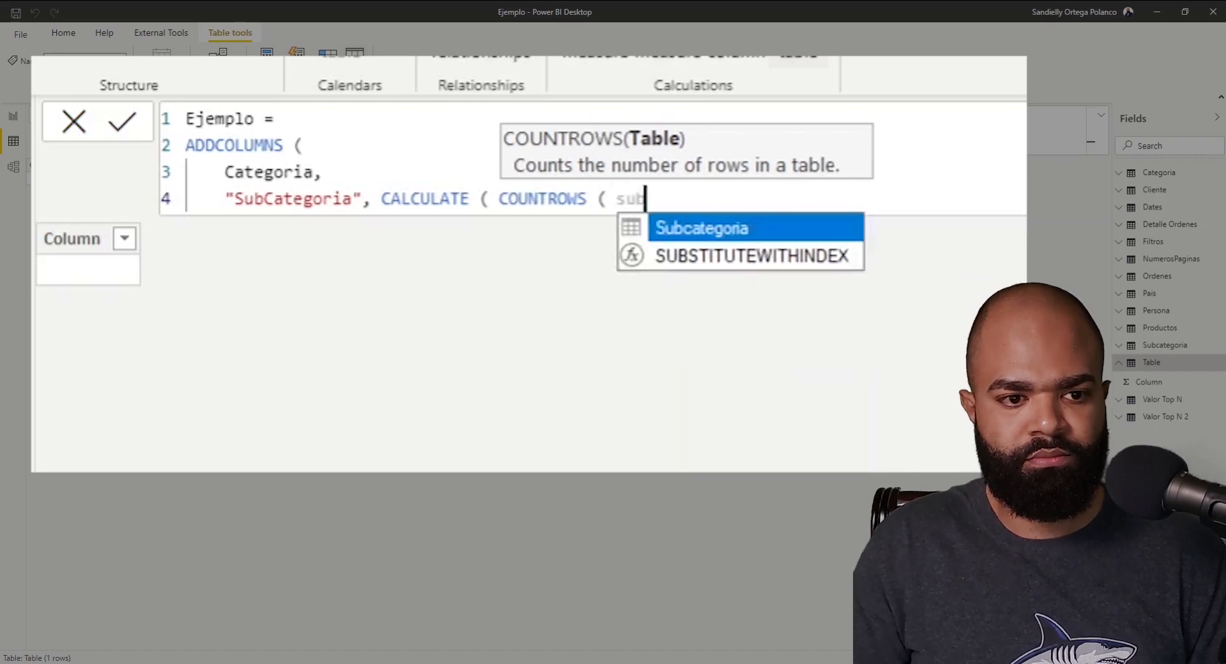
{"action": "key", "text": "Tab"}
{"action": "type", "text": ")"}
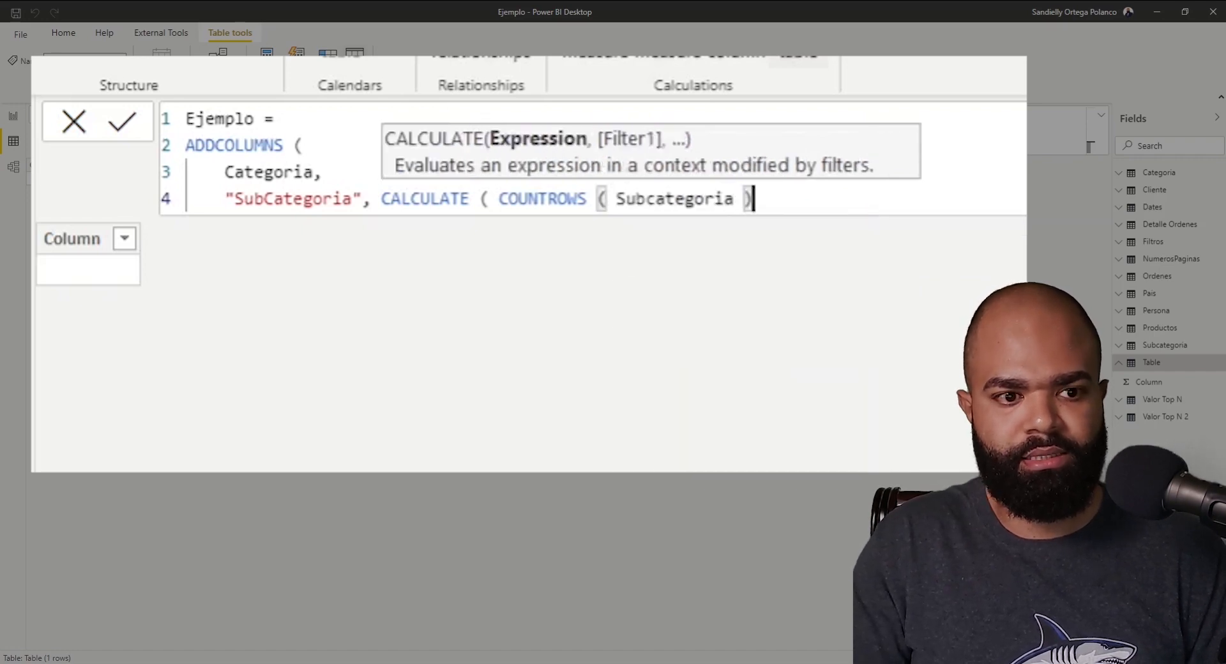
{"action": "type", "text": " )"}
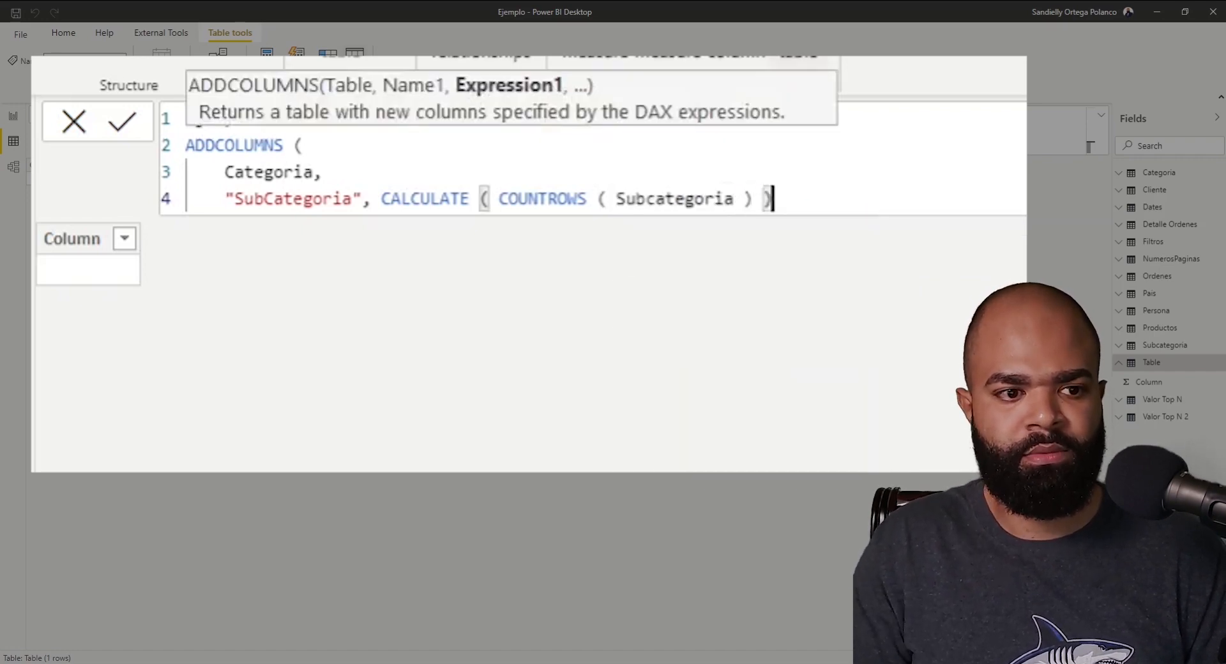
{"action": "key", "text": "Return"}
{"action": "type", "text": ")"}
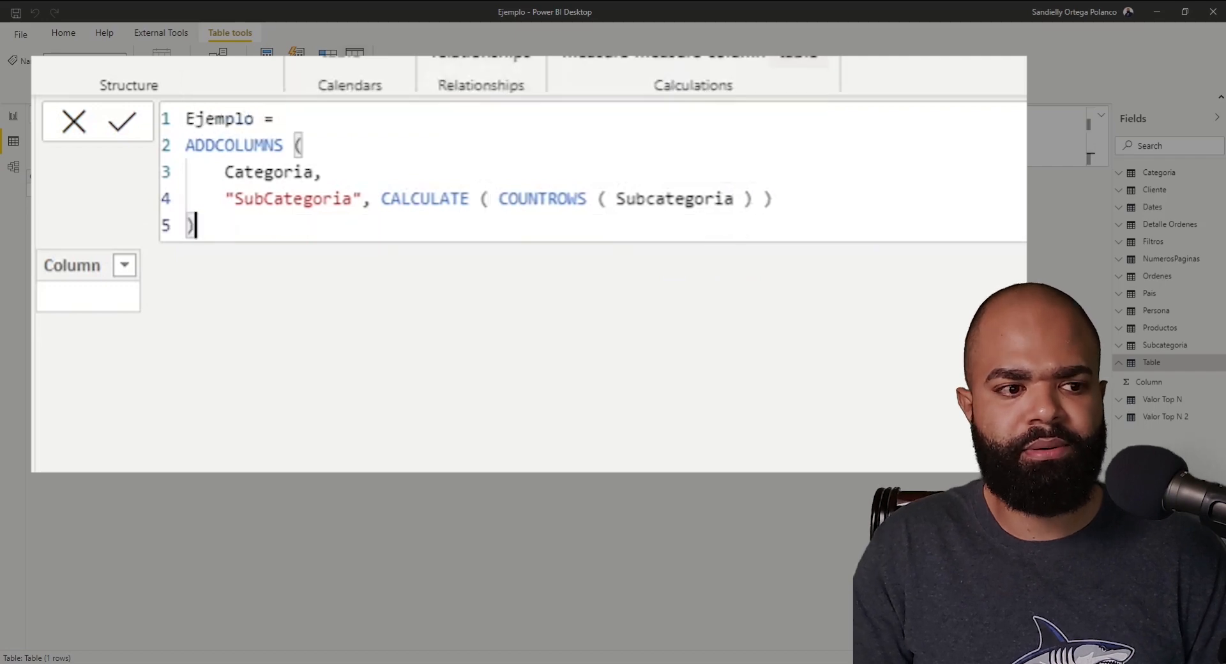
{"action": "key", "text": "Return"}
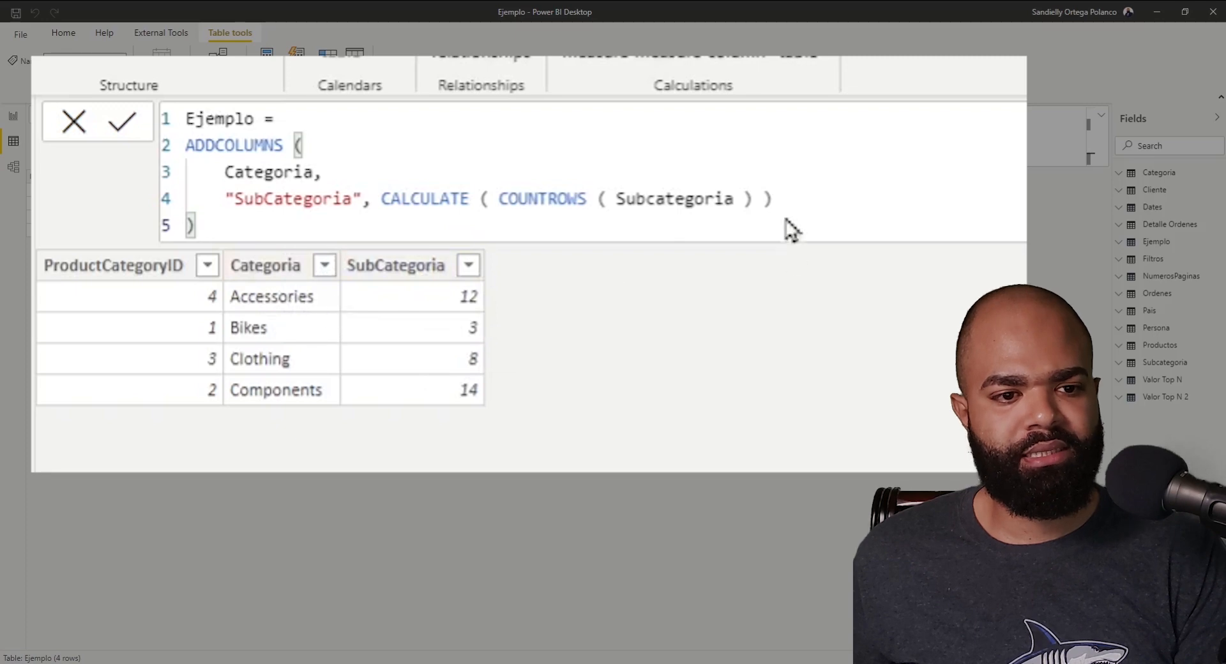
Add a second column name, "Productos", on a new line after the SubCategoria expression in the Ejemplo formula
{"action": "left_click", "coordinate": [776, 198]}
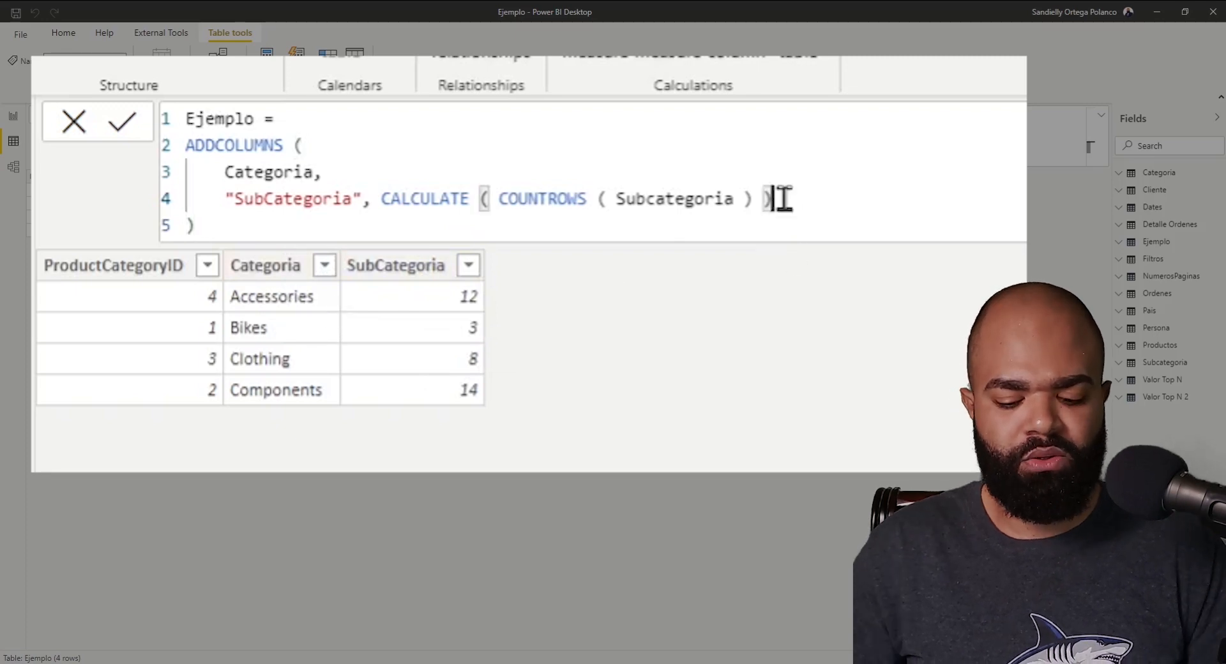
{"action": "type", "text": ","}
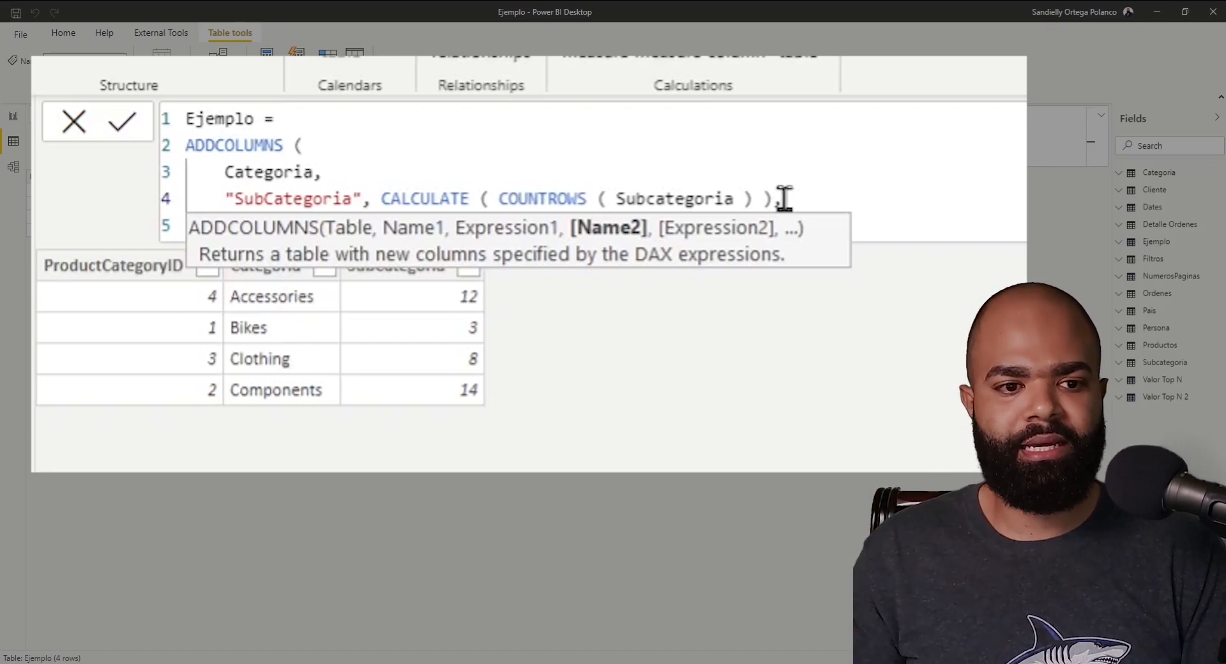
{"action": "key", "text": "Return"}
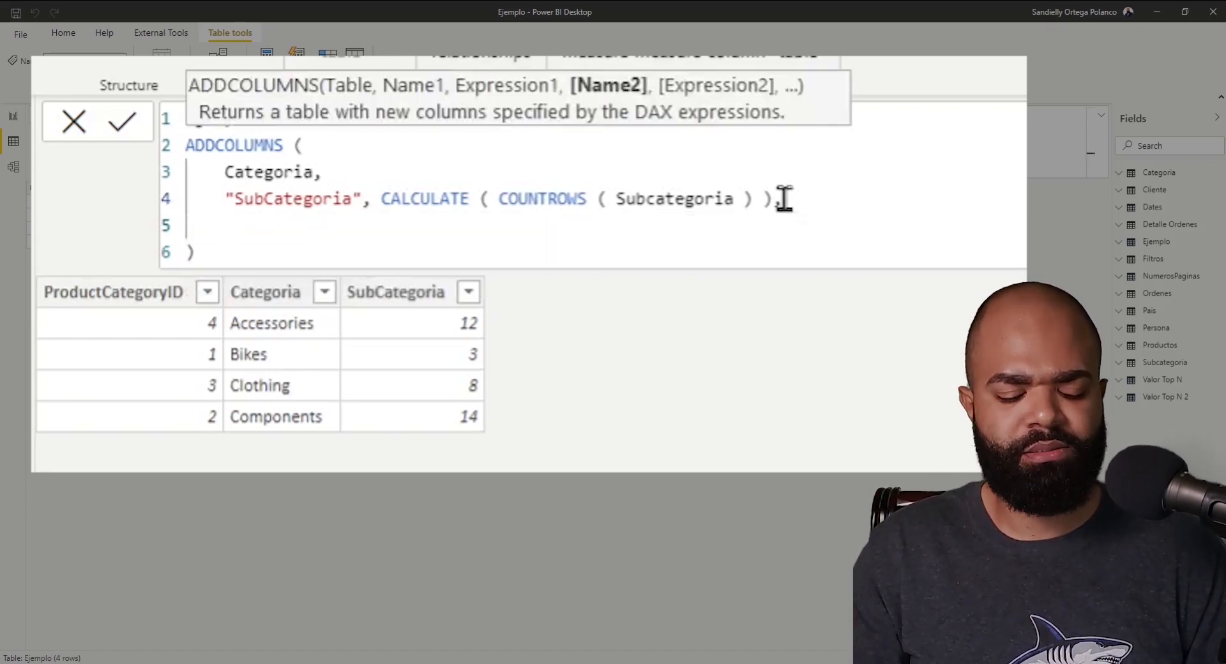
{"action": "type", "text": "\"\""}
{"action": "key", "text": "Left"}
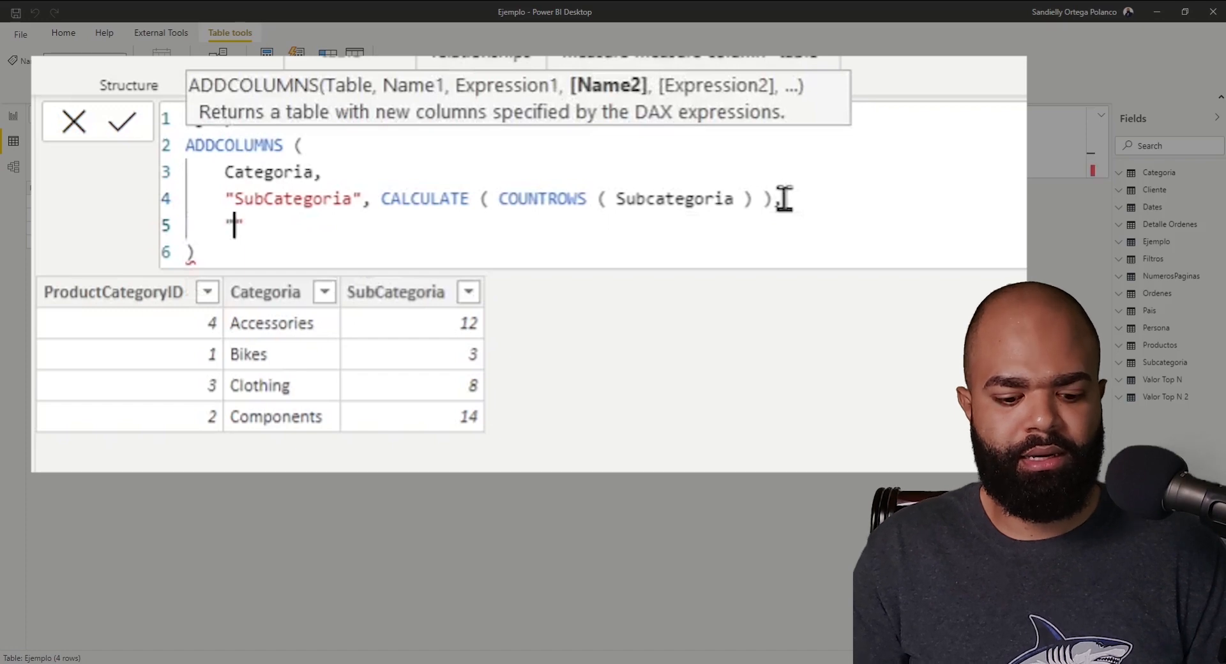
{"action": "type", "text": "Pr"}
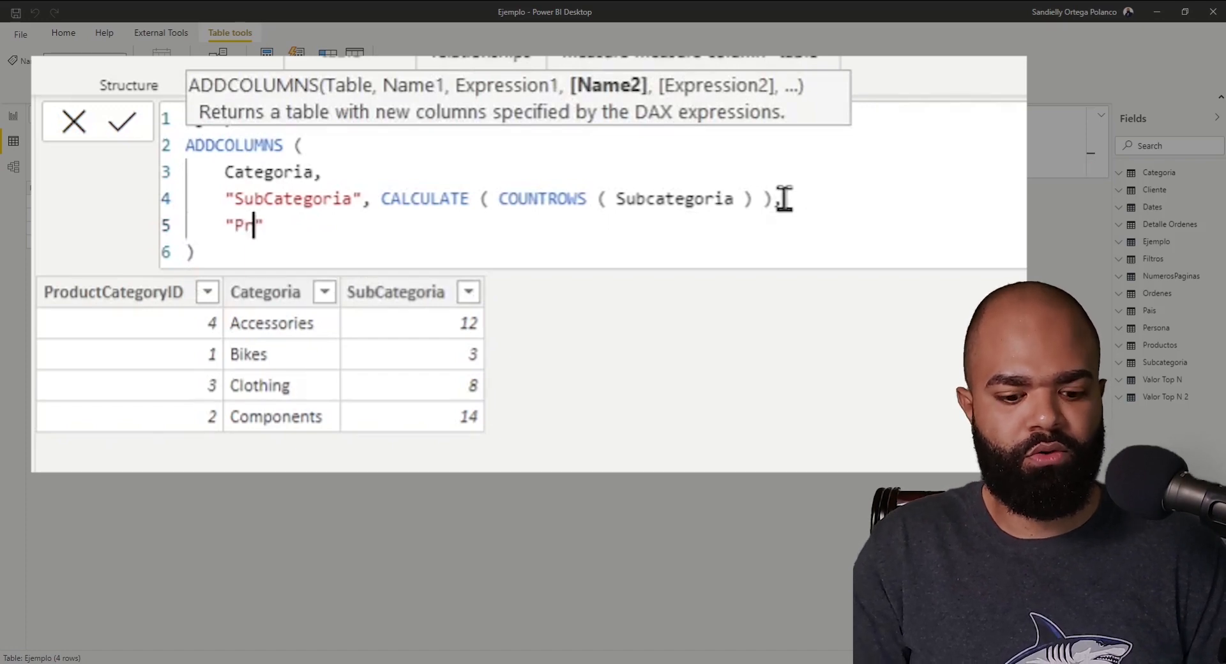
{"action": "type", "text": "oductos"}
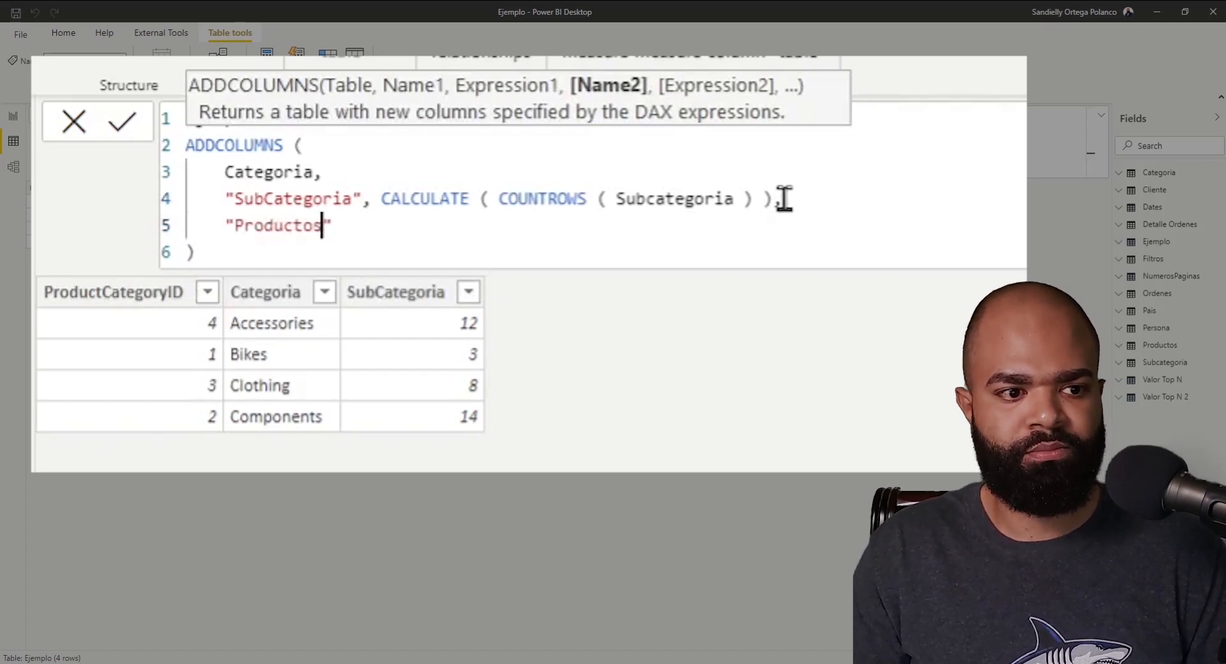
Copy the SubCategoria column's CALCULATE and COUNTROWS expression and paste it as the expression of the "Productos" column
{"action": "key", "text": "Up"}
{"action": "key", "text": "ctrl+Right"}
{"action": "key", "text": "ctrl+shift+Right"}
{"action": "key", "text": "shift+End"}
{"action": "key", "text": "shift+Left"}
{"action": "key", "text": "ctrl+c"}
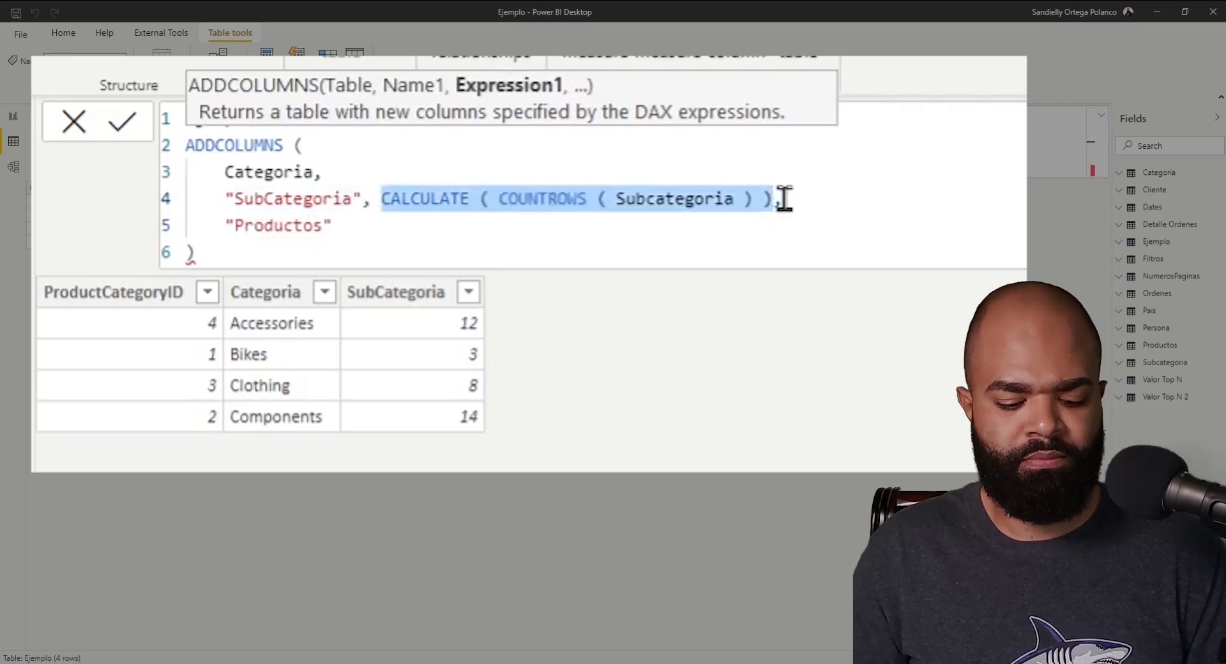
{"action": "key", "text": "Down"}
{"action": "type", "text": ","}
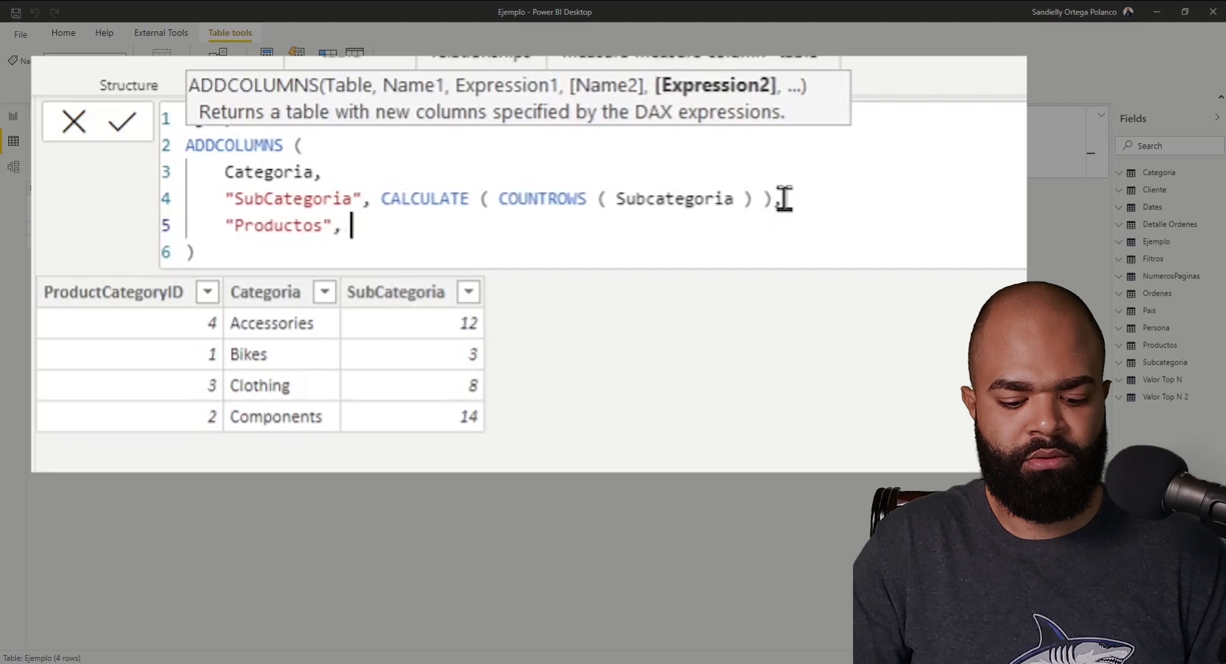
{"action": "key", "text": "ctrl+v"}
Replace Subcategoria with the Productos table inside the second column's COUNTROWS and commit the Ejemplo formula
{"action": "key", "text": "Left"}
{"action": "key", "text": "Left"}
{"action": "key", "text": "Left"}
{"action": "key", "text": "Left"}
{"action": "key", "text": "shift+Left"}
{"action": "key", "text": "shift+Left"}
{"action": "key", "text": "shift+Left"}
{"action": "key", "text": "shift+Left"}
{"action": "key", "text": "shift+Left"}
{"action": "key", "text": "shift+Left"}
{"action": "key", "text": "shift+Left"}
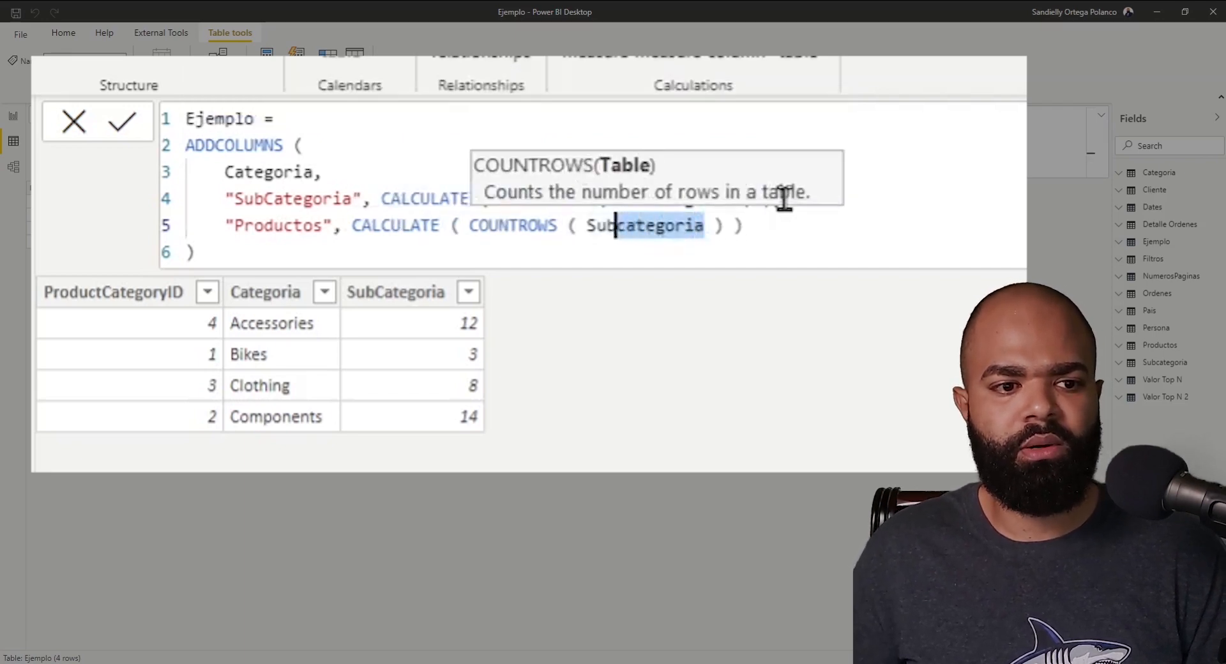
{"action": "key", "text": "shift+Left"}
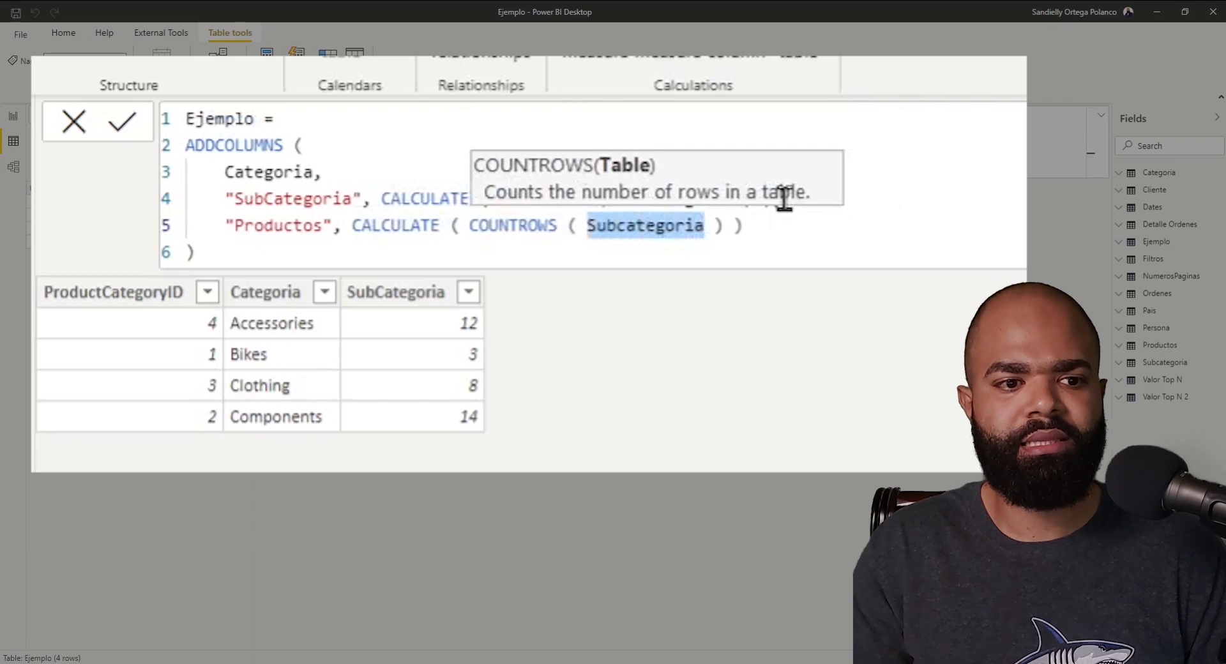
{"action": "type", "text": "pro"}
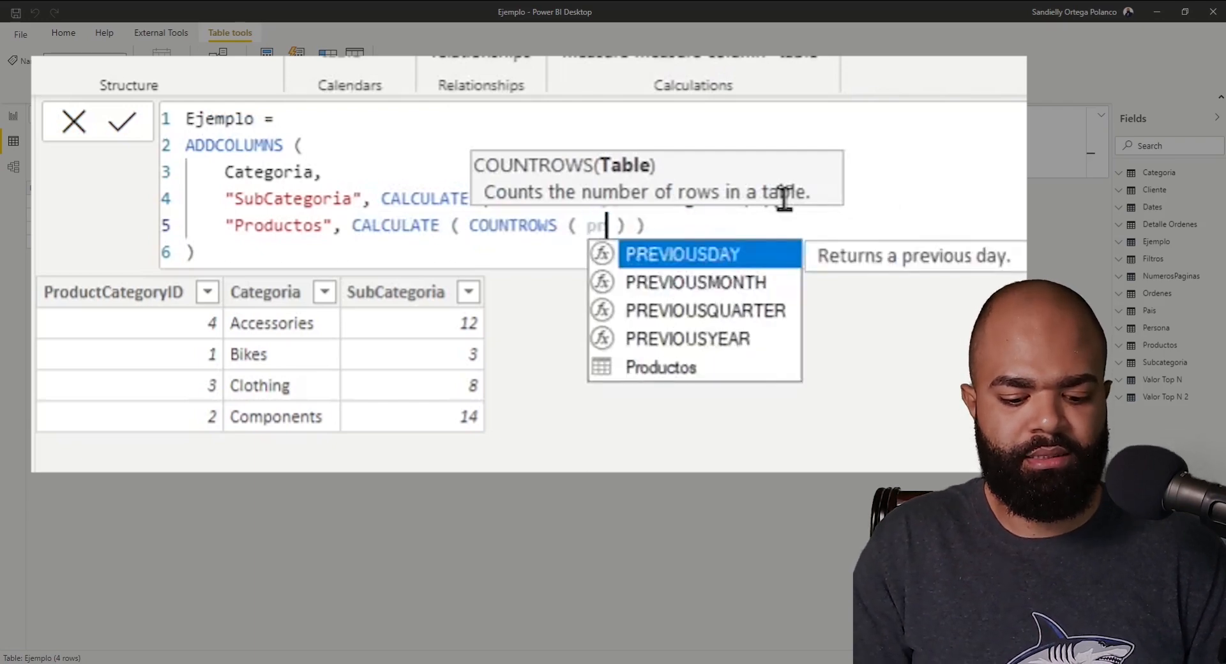
{"action": "key", "text": "Tab"}
{"action": "key", "text": "Right"}
{"action": "key", "text": "Right"}
{"action": "key", "text": "Right"}
{"action": "key", "text": "Right"}
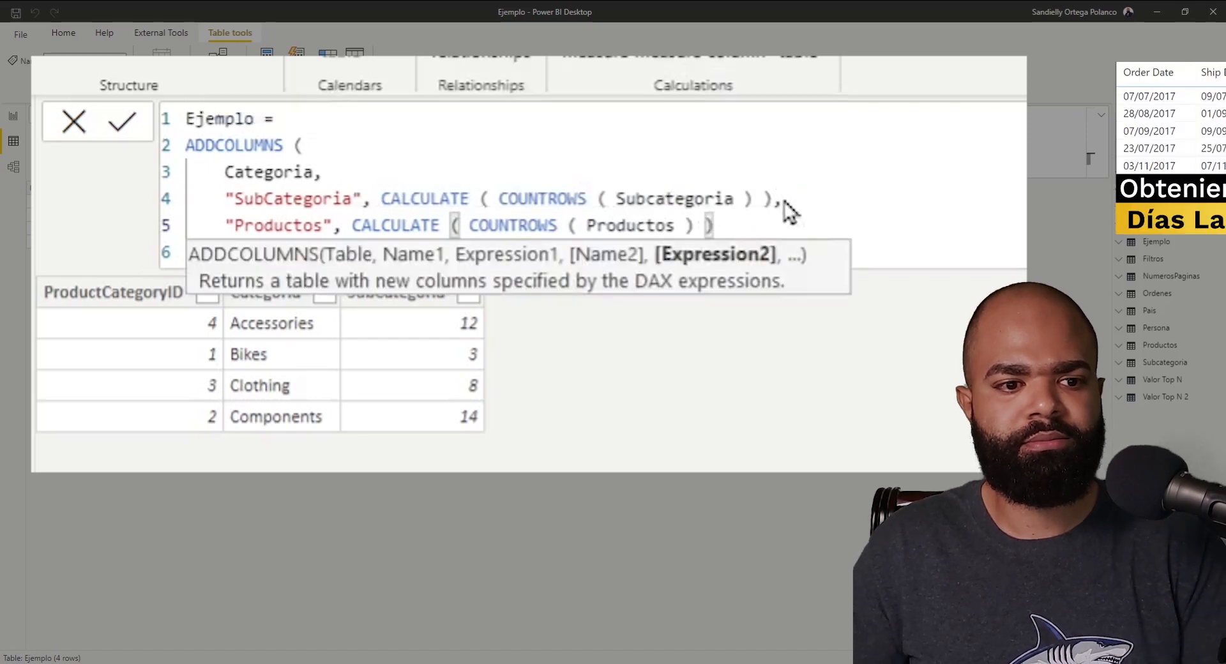
{"action": "key", "text": "Right"}
{"action": "key", "text": "Return"}
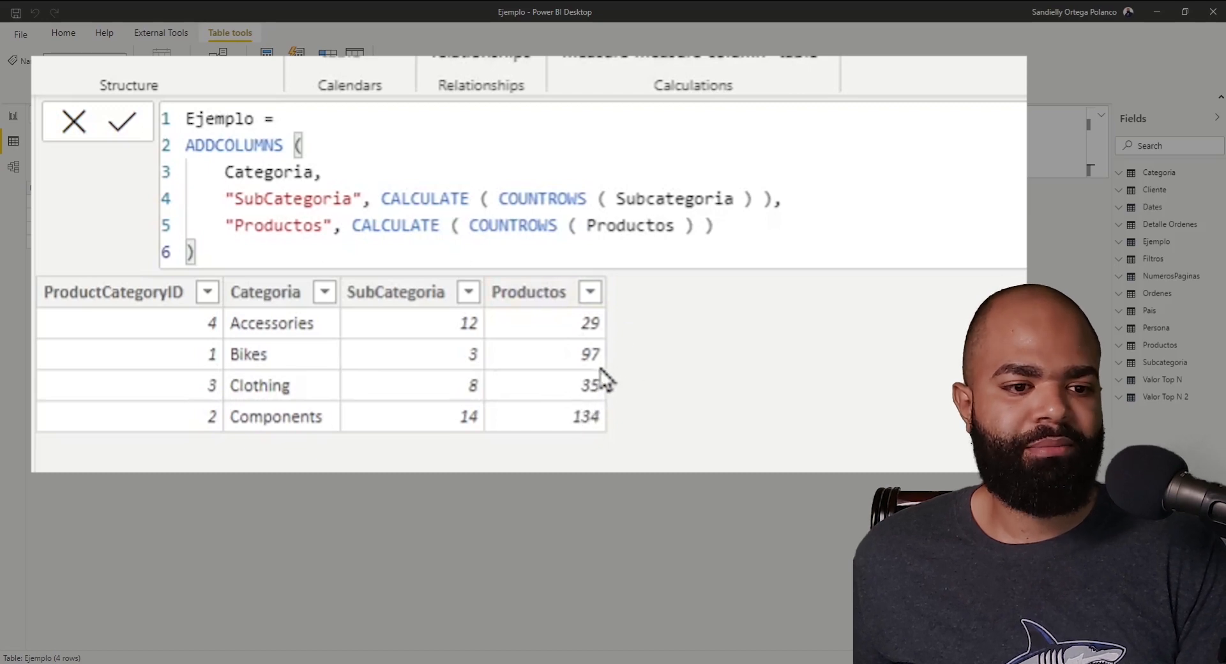
Open a FILTER function on a new line between the Ejemplo name and the ADDCOLUMNS expression
{"action": "left_click", "coordinate": [309, 126]}
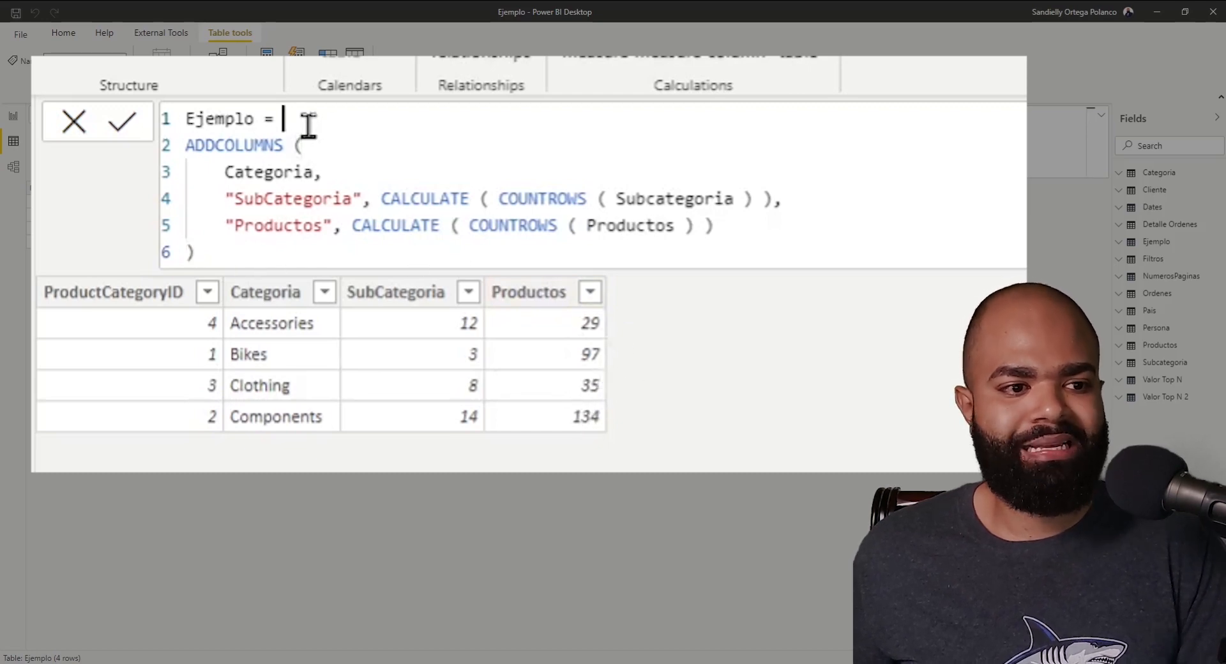
{"action": "key", "text": "shift+Return"}
{"action": "type", "text": "FILTER("}
{"action": "key", "text": "Right"}
{"action": "key", "text": "shift+Return"}
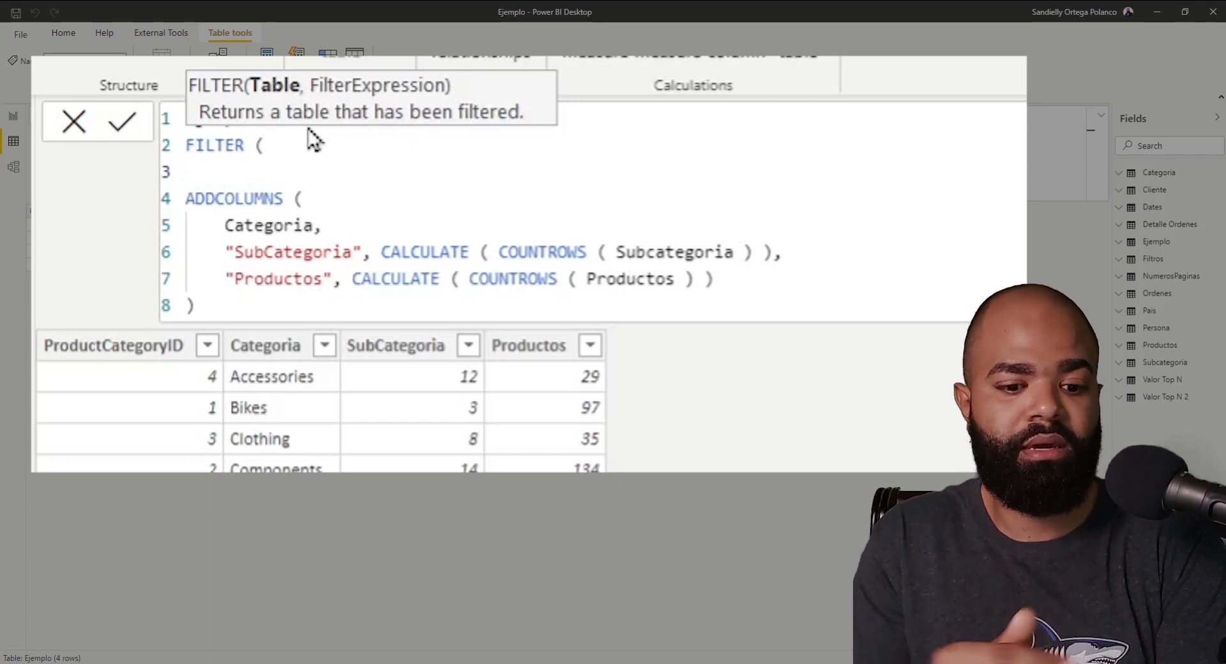
Remove the blank line after FILTER and indent the whole ADDCOLUMNS block as its table argument
{"action": "key", "text": "BackSpace"}
{"action": "key", "text": "BackSpace"}
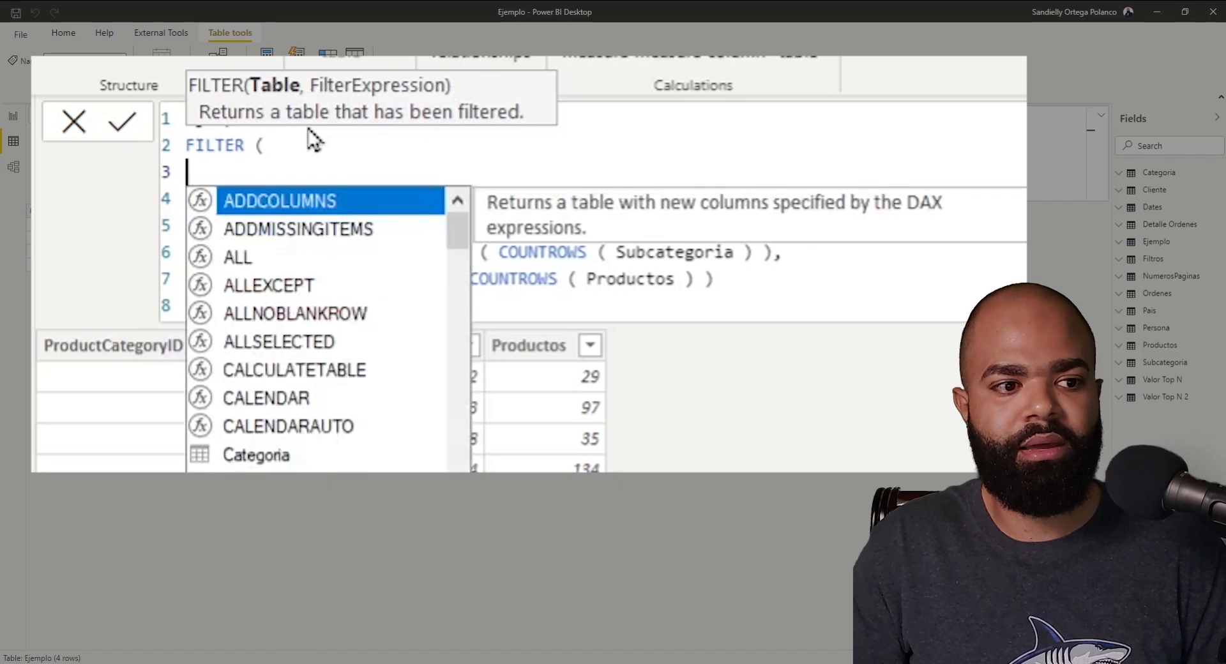
{"action": "left_click_drag", "start_coordinate": [197, 281], "coordinate": [181, 191]}
{"action": "key", "text": "Tab"}
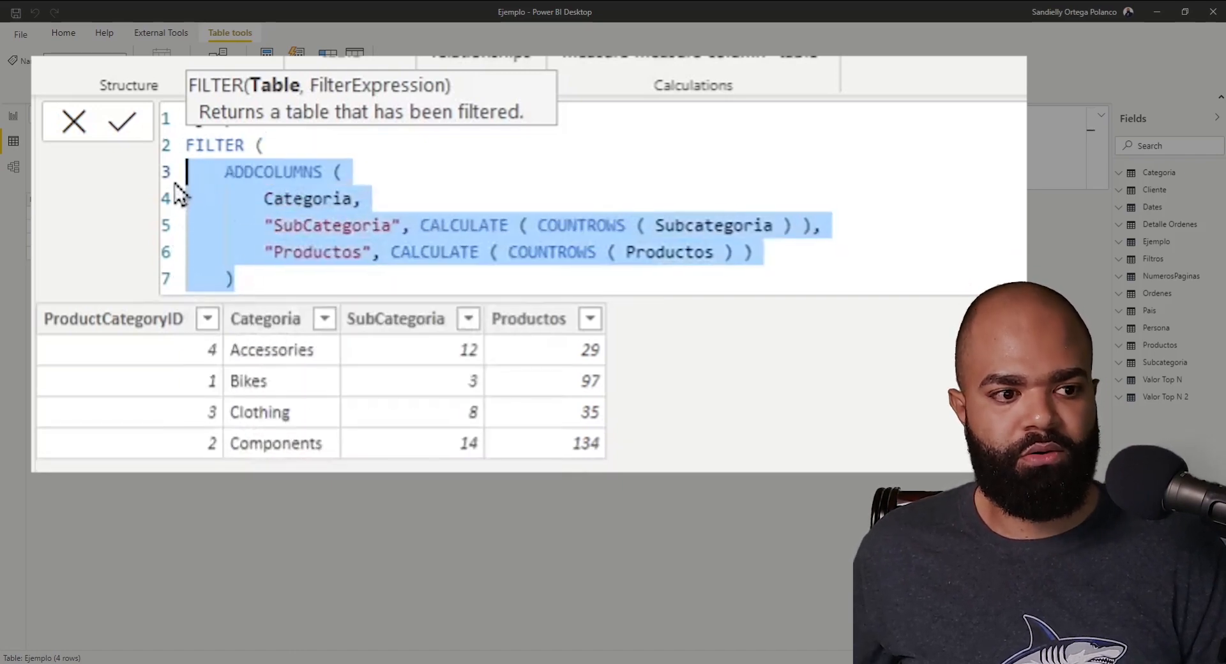
Add the filter condition [Productos] > 90 after ADDCOLUMNS, close the FILTER parenthesis on a new line and commit the formula
{"action": "left_click", "coordinate": [255, 277]}
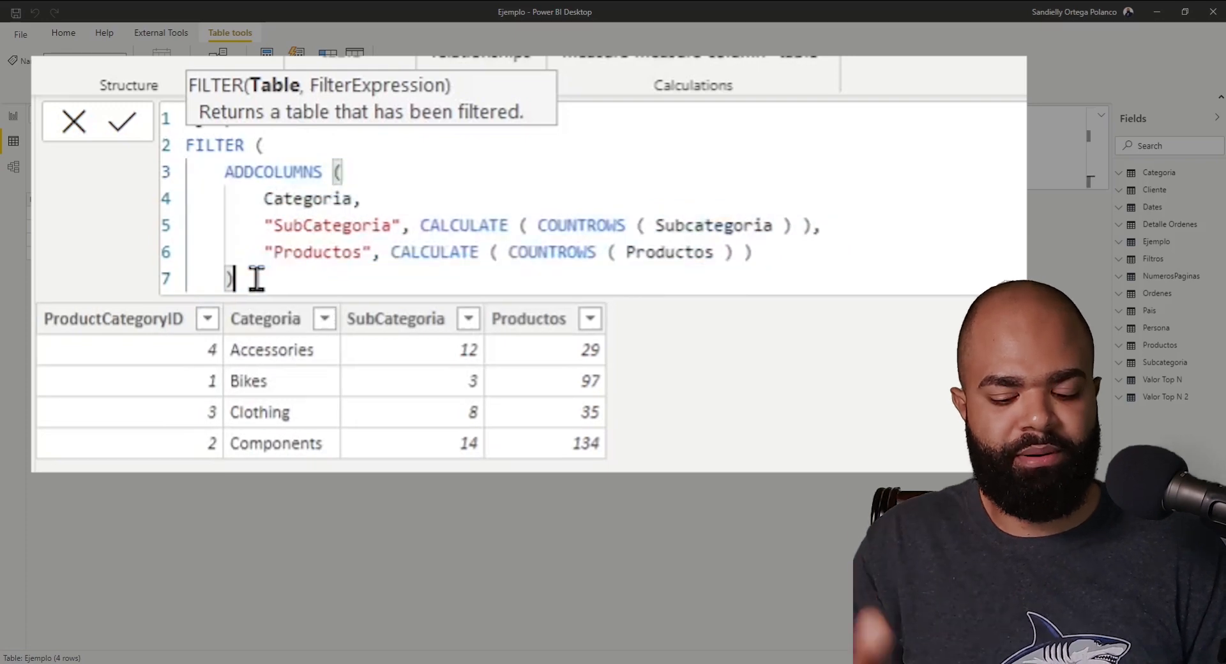
{"action": "type", "text": ","}
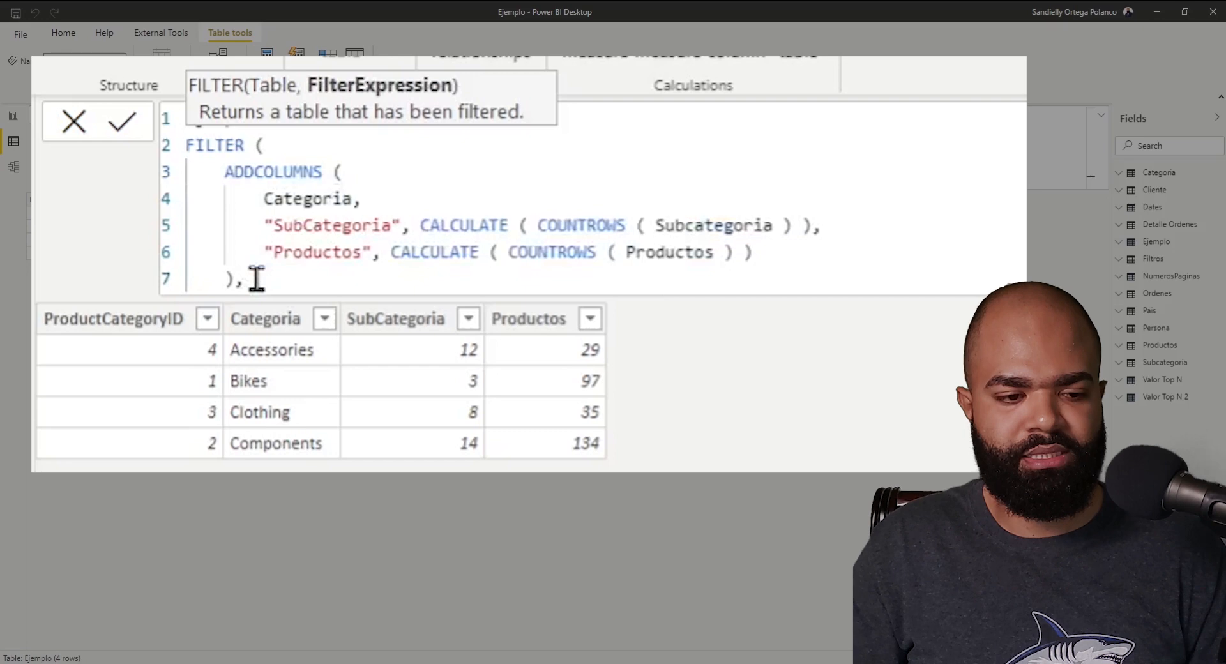
{"action": "type", "text": " Pro"}
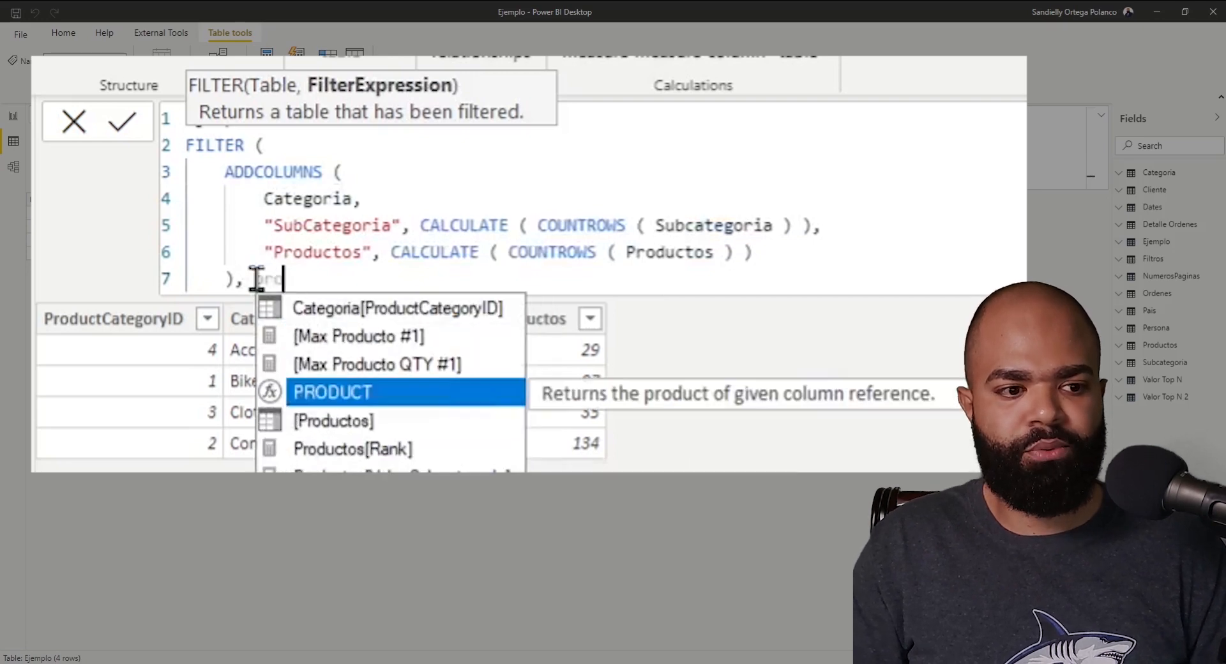
{"action": "key", "text": "Down"}
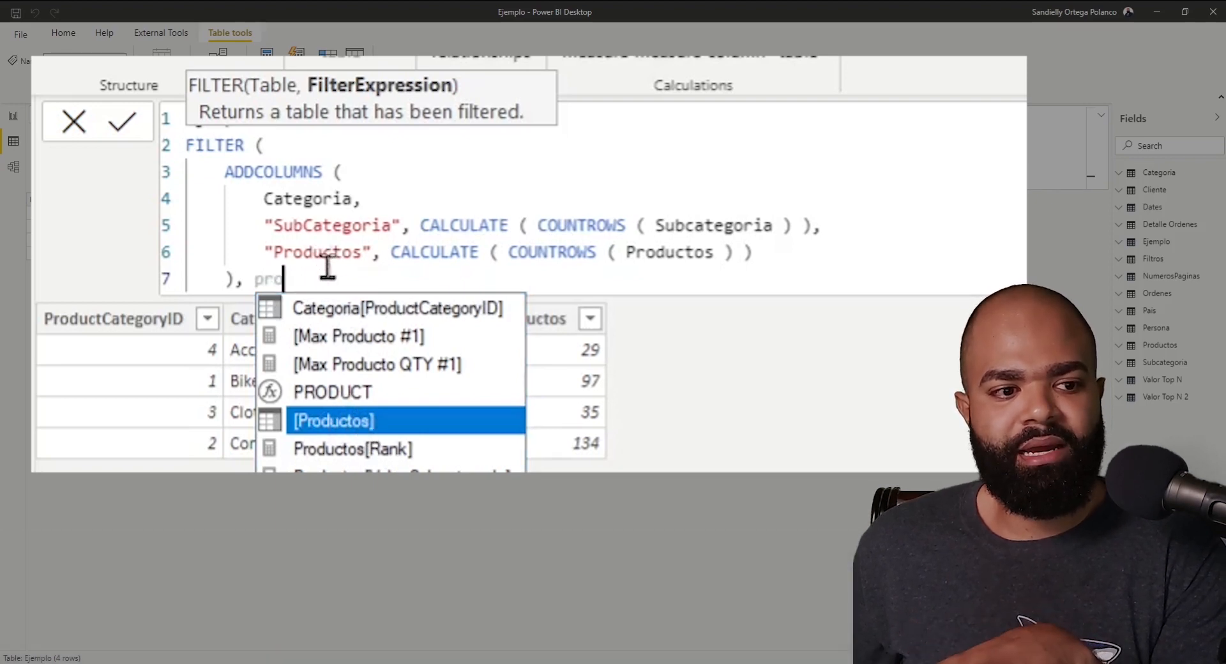
{"action": "left_click", "coordinate": [346, 421]}
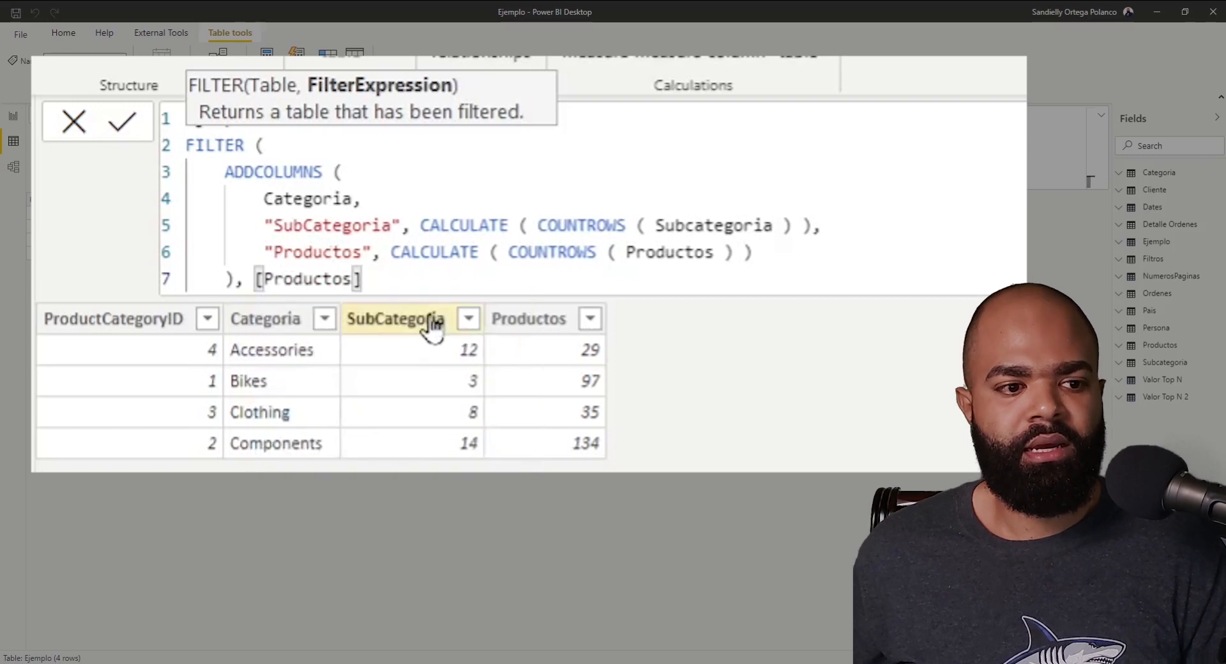
{"action": "type", "text": "> 90"}
{"action": "key", "text": "Return"}
{"action": "type", "text": ")"}
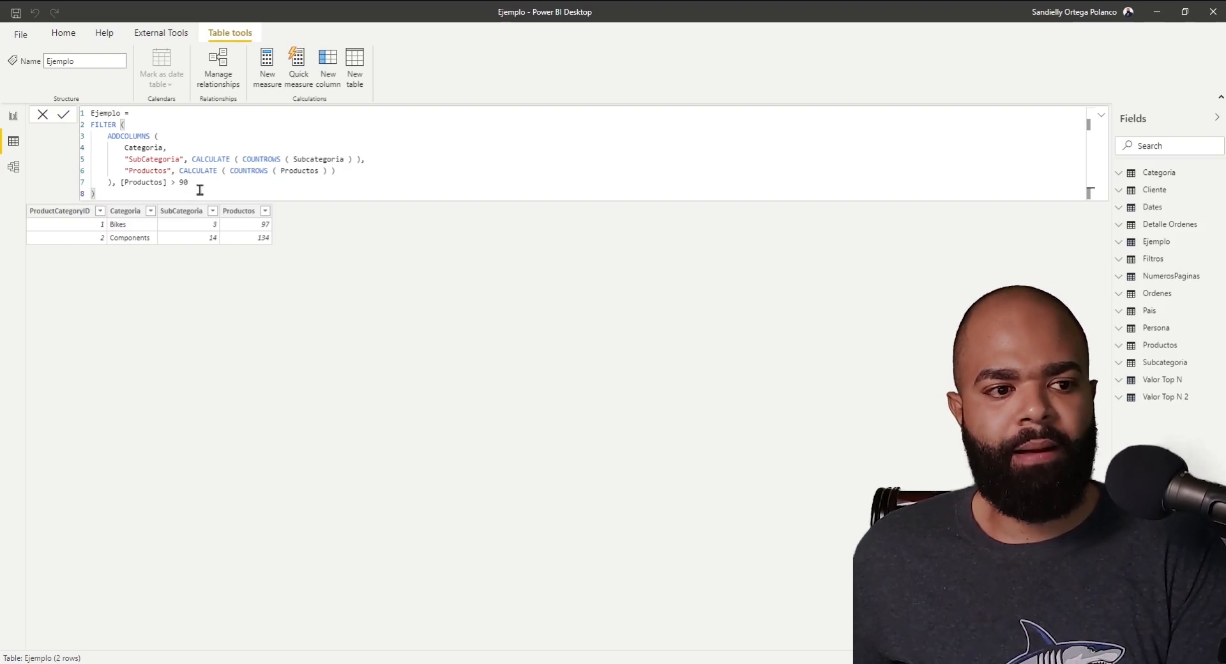
Examine how the Dates table formula uses ADDCOLUMNS over CALENDAR with its added date columns, and return to the Ejemplo table
{"action": "left_click", "coordinate": [1156, 207]}
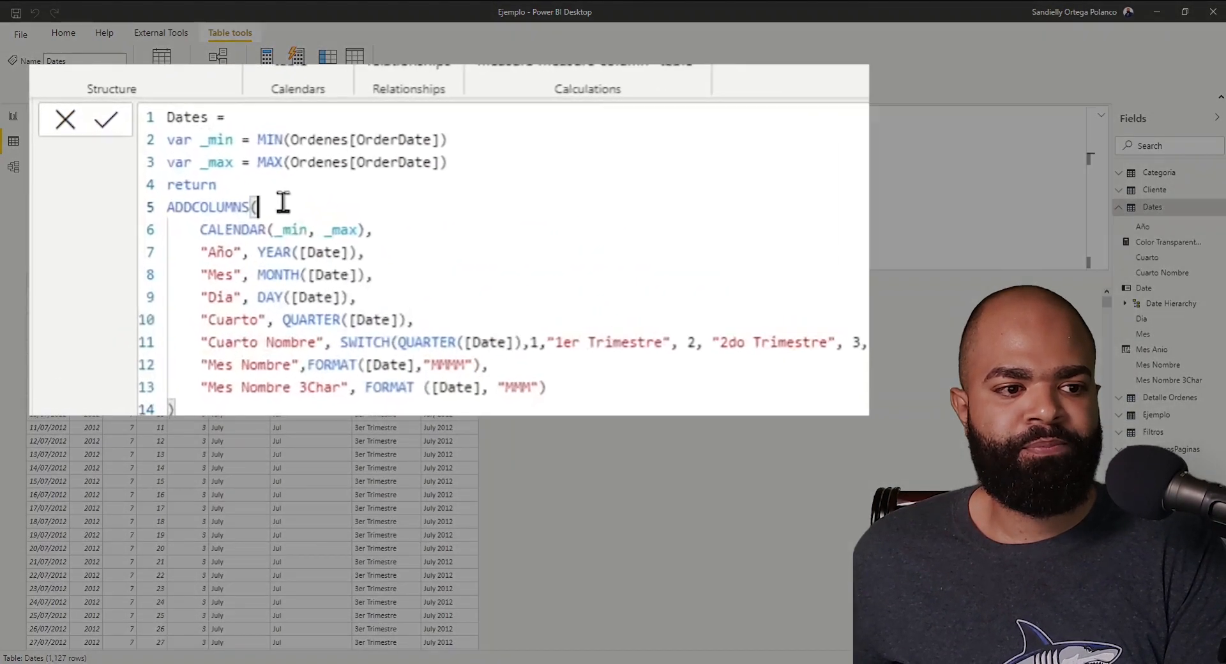
{"action": "left_click_drag", "start_coordinate": [141, 159], "coordinate": [80, 161]}
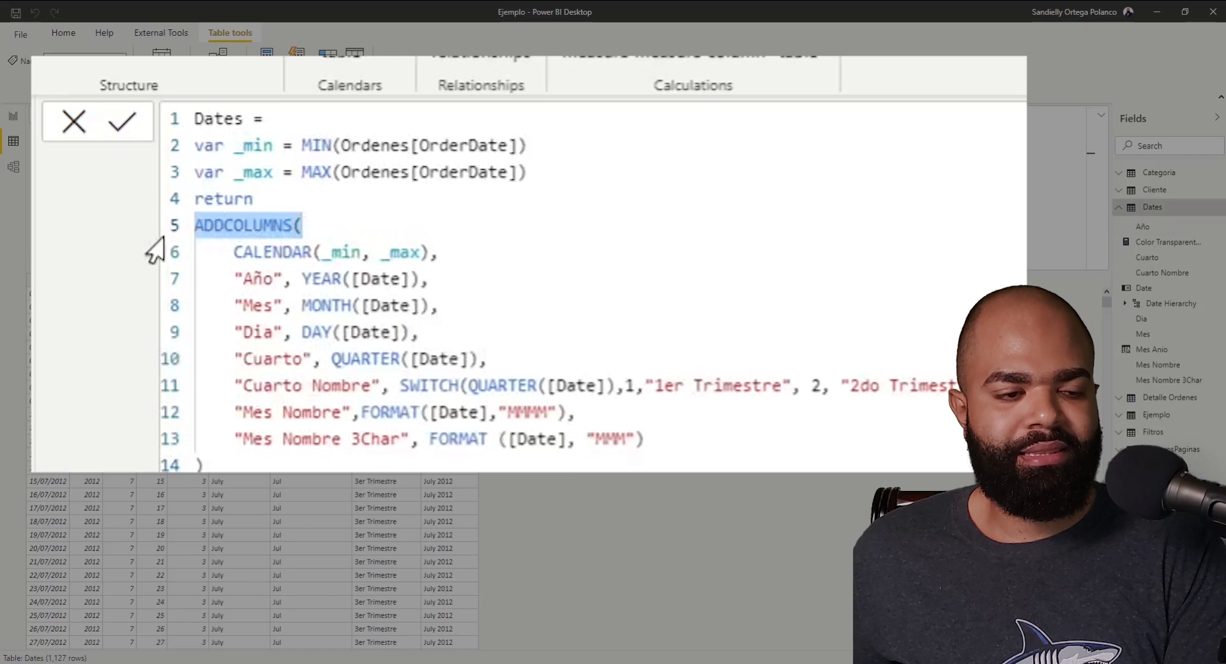
{"action": "left_click", "coordinate": [258, 227]}
{"action": "double_click", "coordinate": [257, 227]}
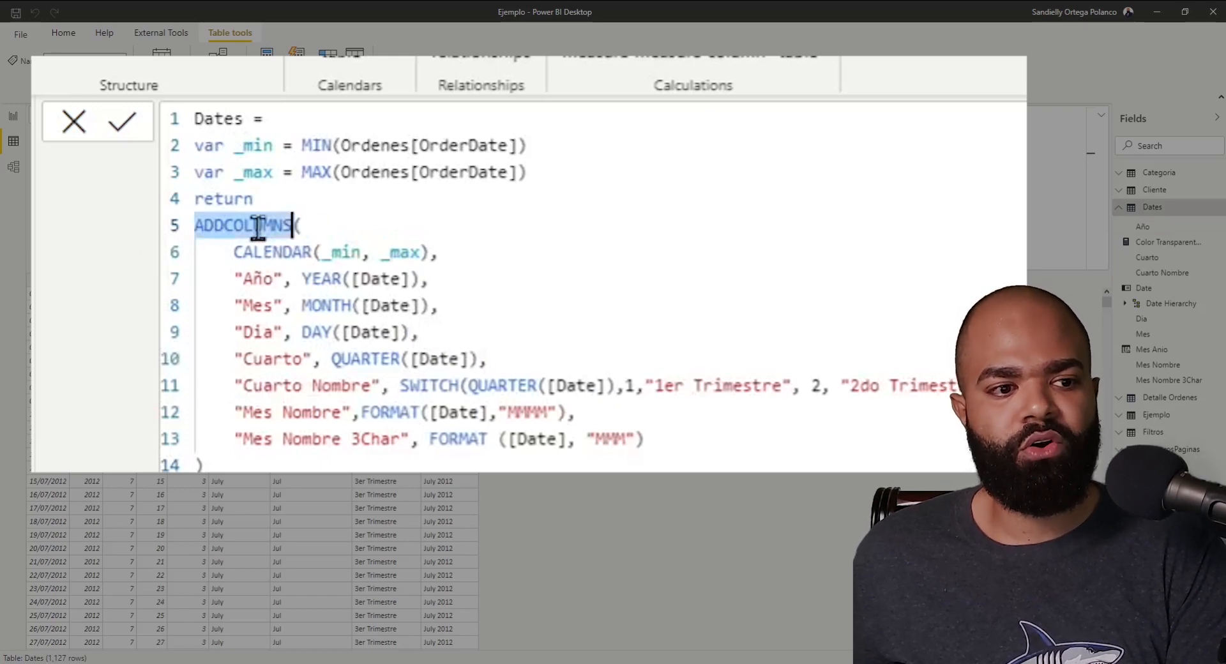
{"action": "left_click_drag", "start_coordinate": [463, 253], "coordinate": [234, 254]}
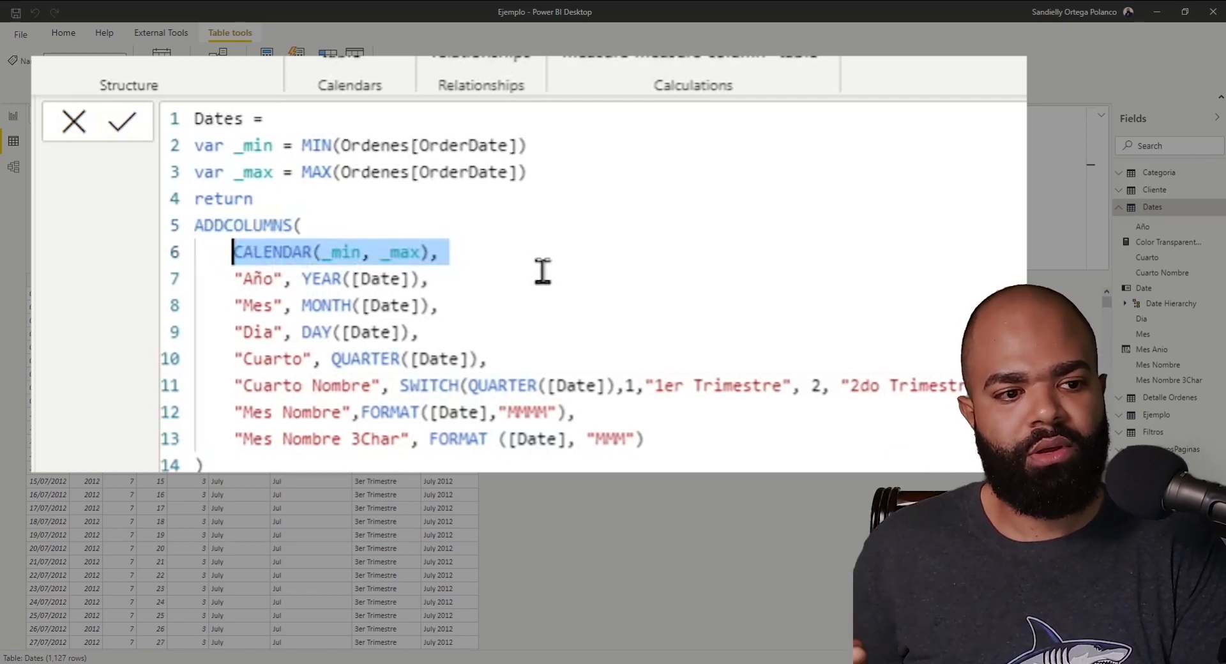
{"action": "left_click_drag", "start_coordinate": [645, 439], "coordinate": [234, 281]}
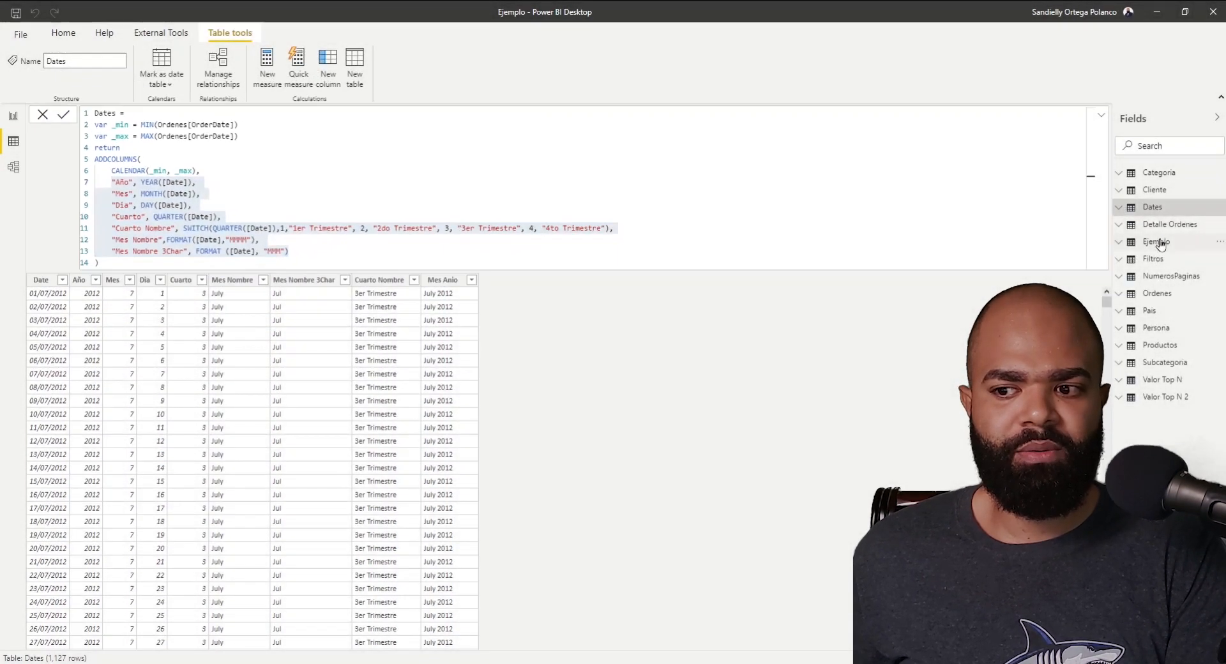
{"action": "left_click", "coordinate": [1157, 242]}
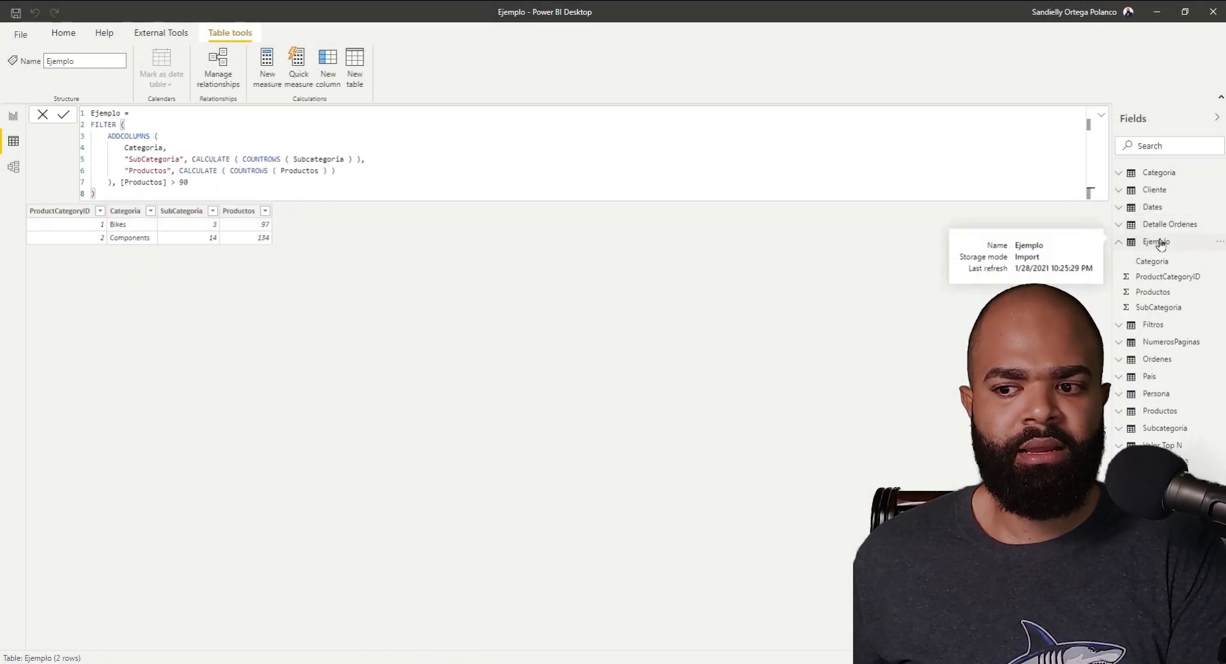